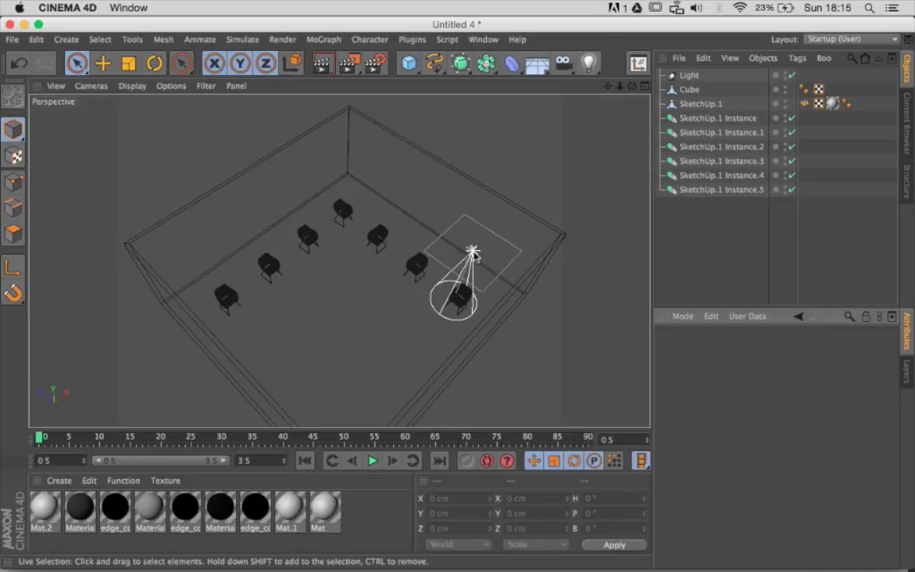
# Step: Select the spotlight, orbit around the room, and clear the selection
pyautogui.click(473, 252)
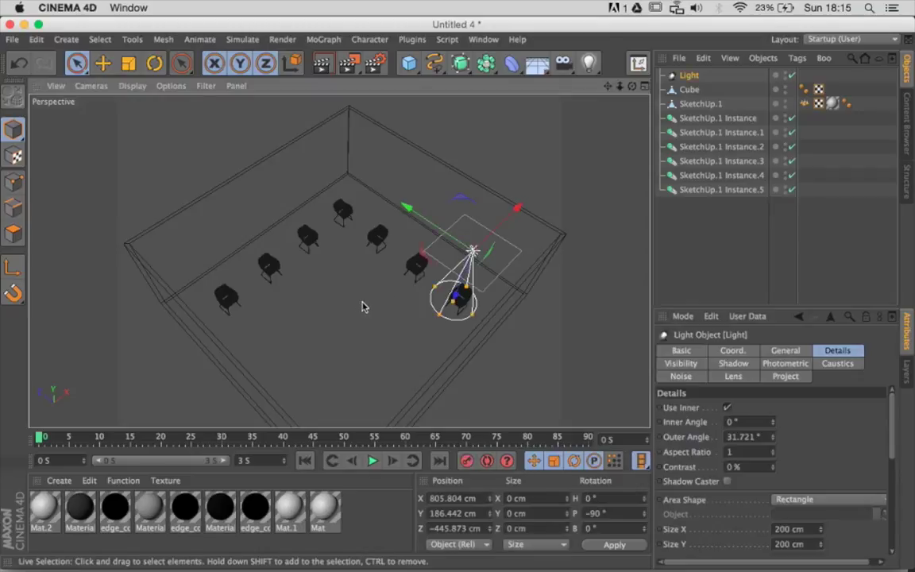
pyautogui.keyDown('alt'); pyautogui.moveTo(352, 310); pyautogui.dragTo(401, 311); pyautogui.keyUp('alt')
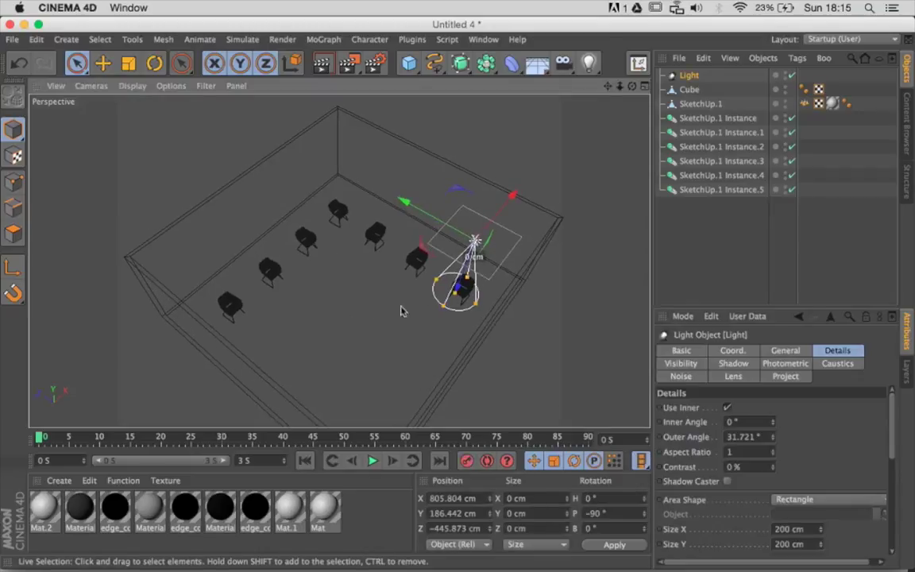
pyautogui.click(688, 89)
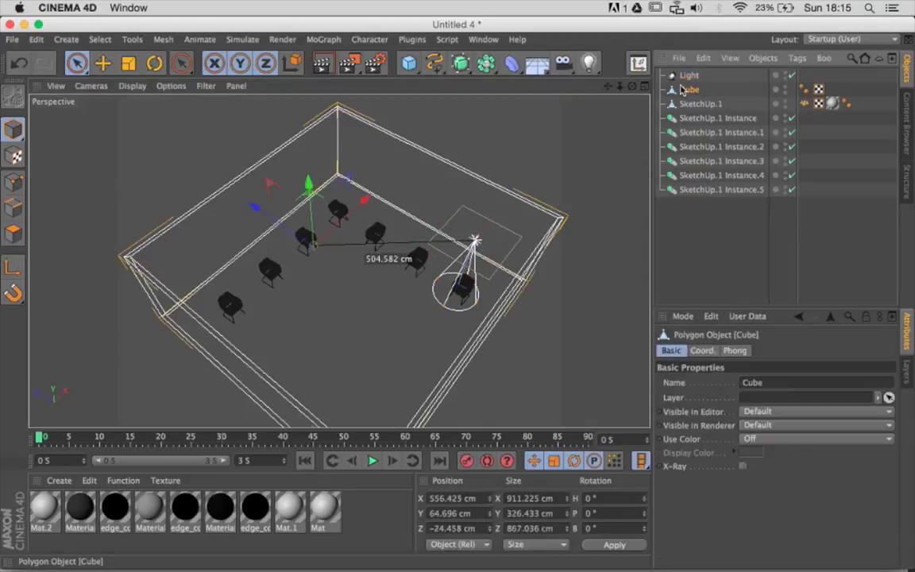
pyautogui.click(683, 76)
pyautogui.click(491, 155)
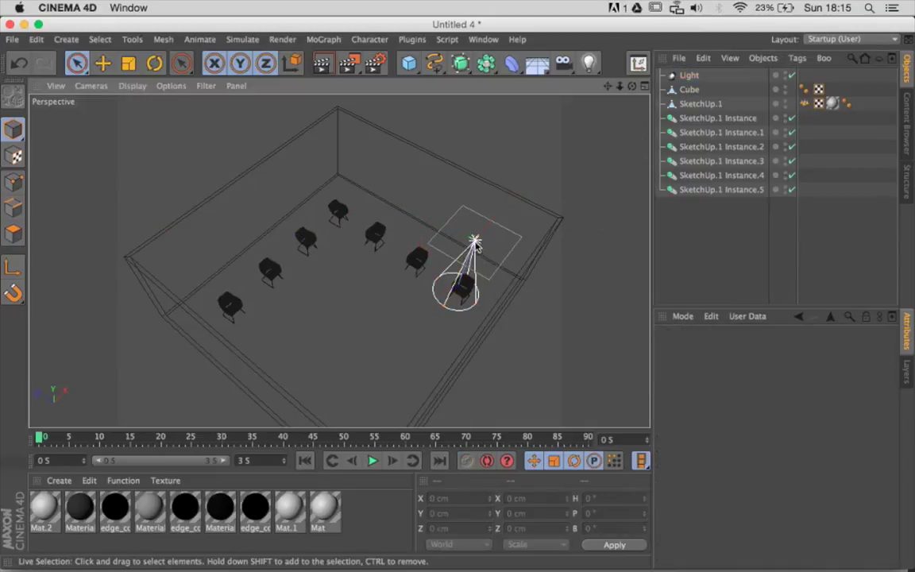
# Step: Try duplicating the spotlight along X, then undo and delete the copies
pyautogui.click(474, 241)
pyautogui.keyDown('ctrl'); pyautogui.moveTo(405, 203); pyautogui.dragTo(334, 168); pyautogui.keyUp('ctrl')
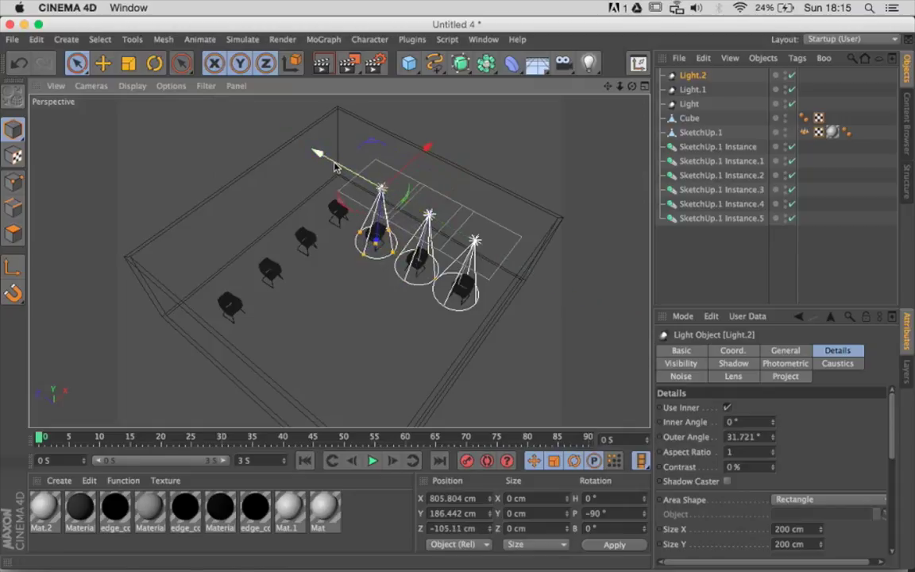
pyautogui.hotkey('ctrl', 'z')
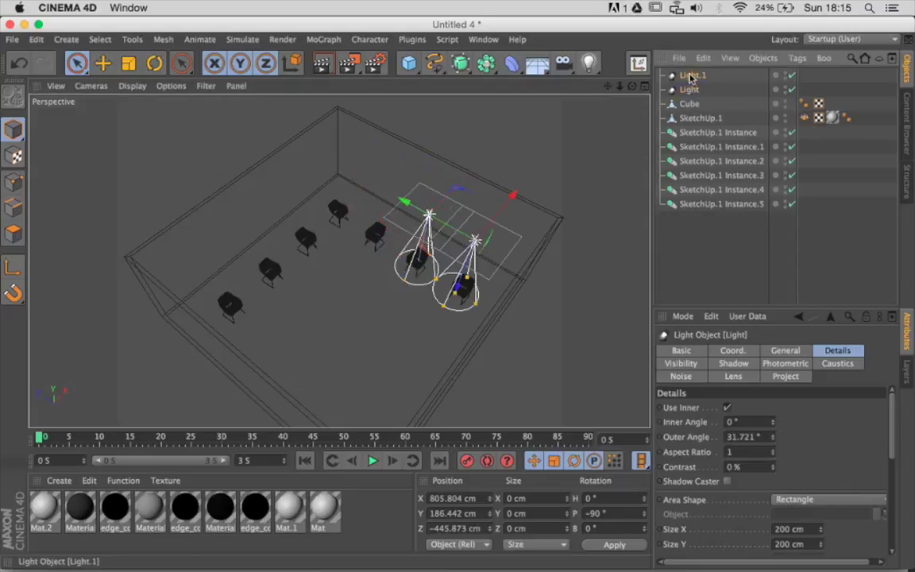
pyautogui.press('Delete')
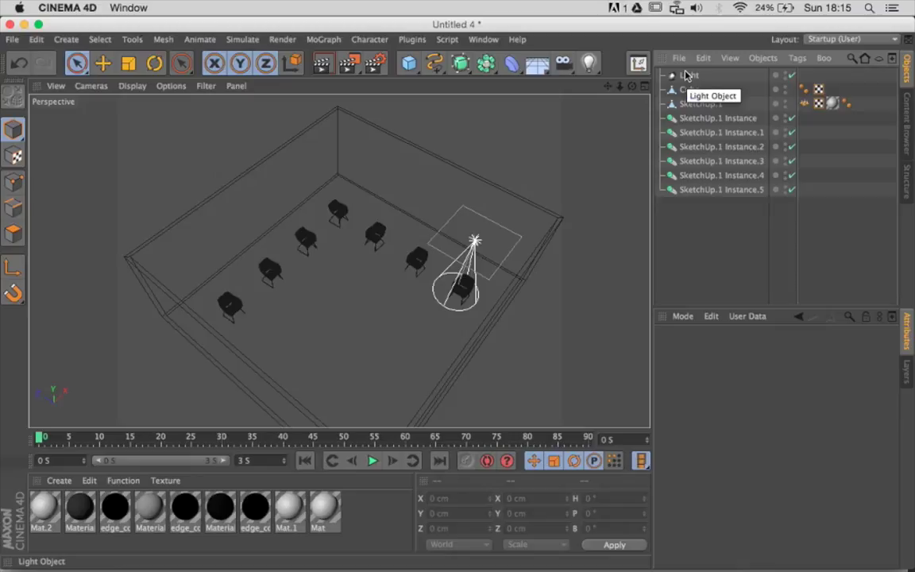
# Step: In four-view layout, draw a linear spline from the lit chair to the corner and leftmost chairs
pyautogui.click(698, 105)
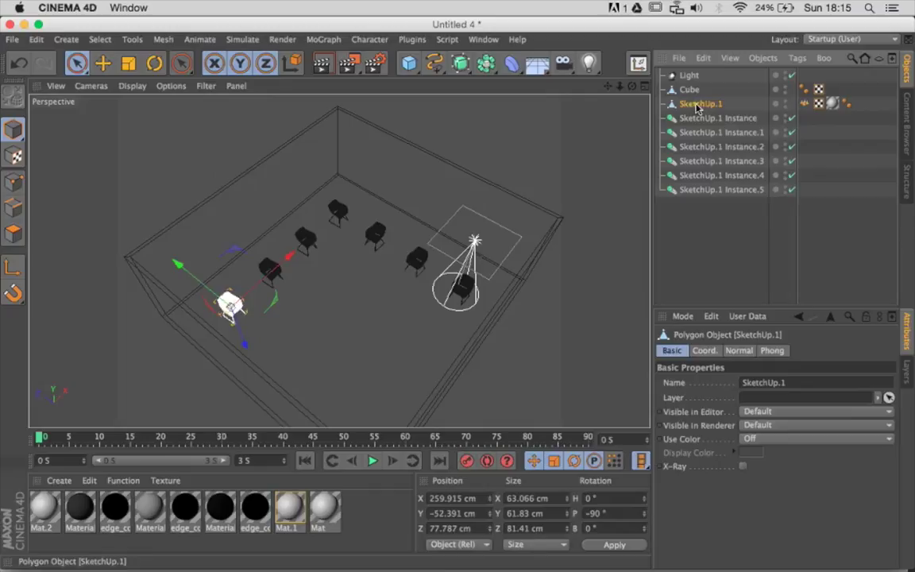
pyautogui.click(468, 156)
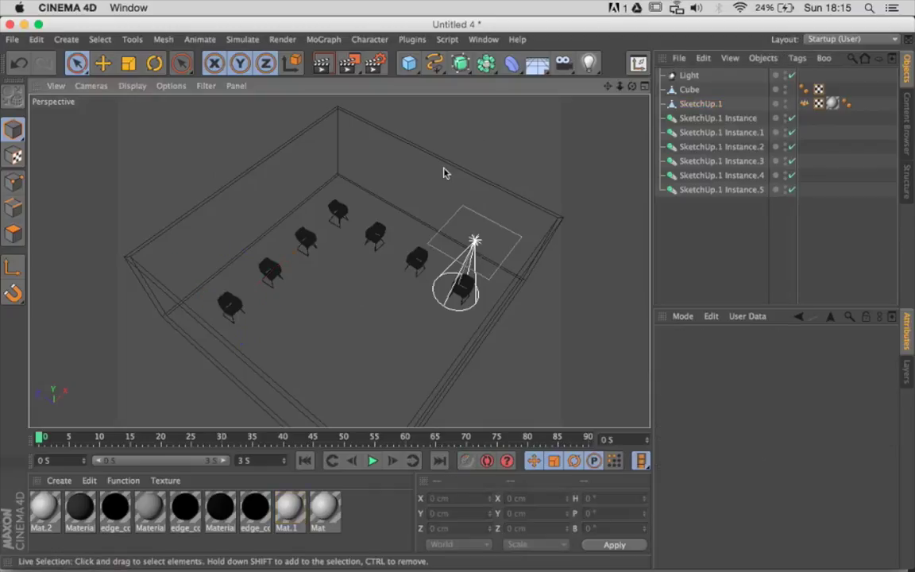
pyautogui.middleClick(361, 159)
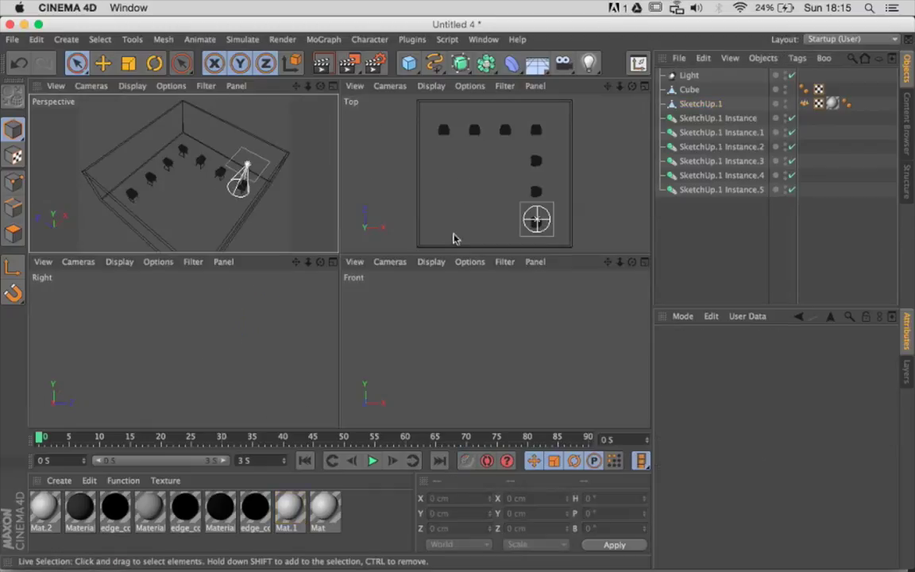
pyautogui.click(433, 63)
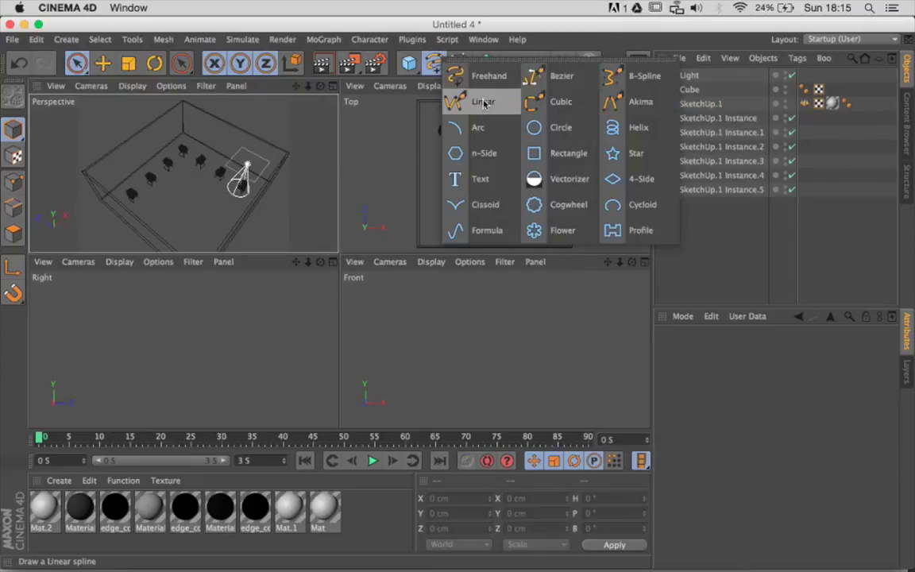
pyautogui.click(483, 103)
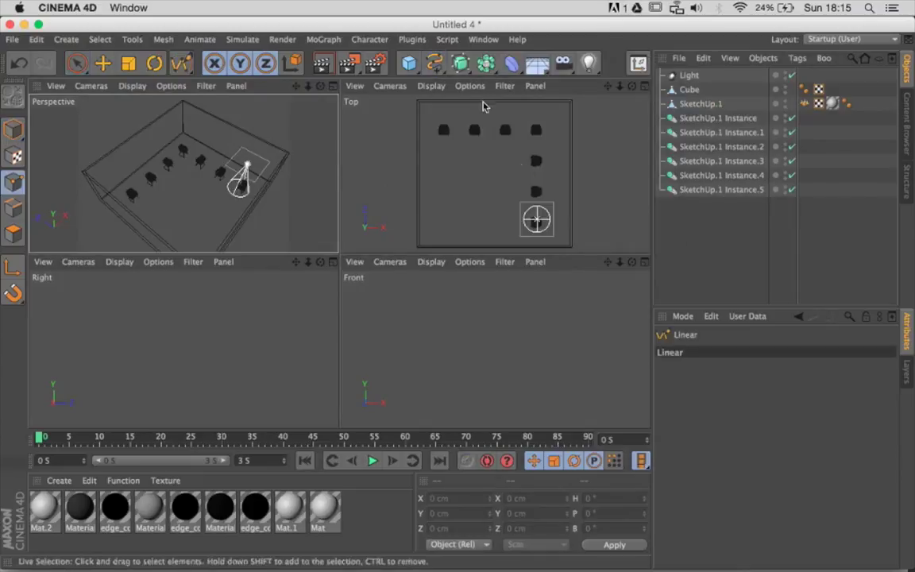
pyautogui.click(536, 224)
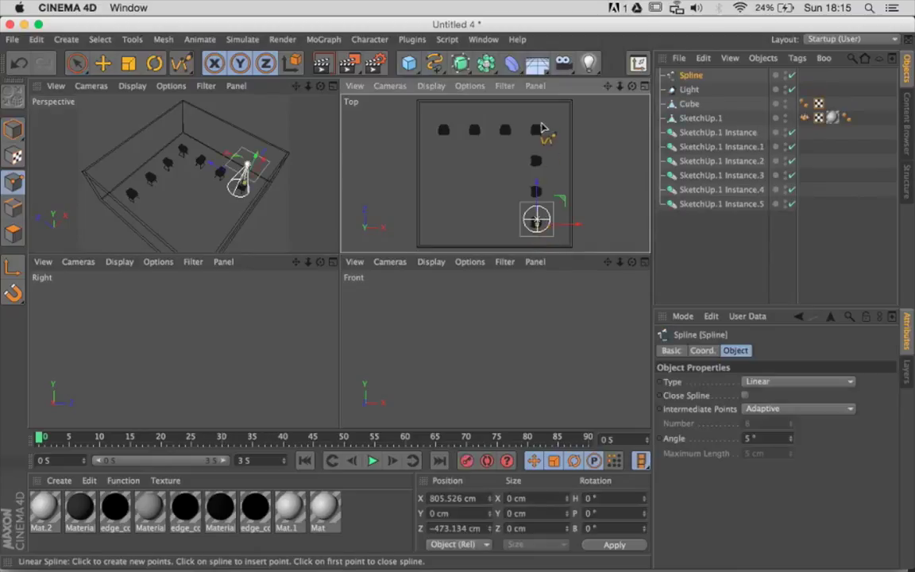
pyautogui.click(536, 132)
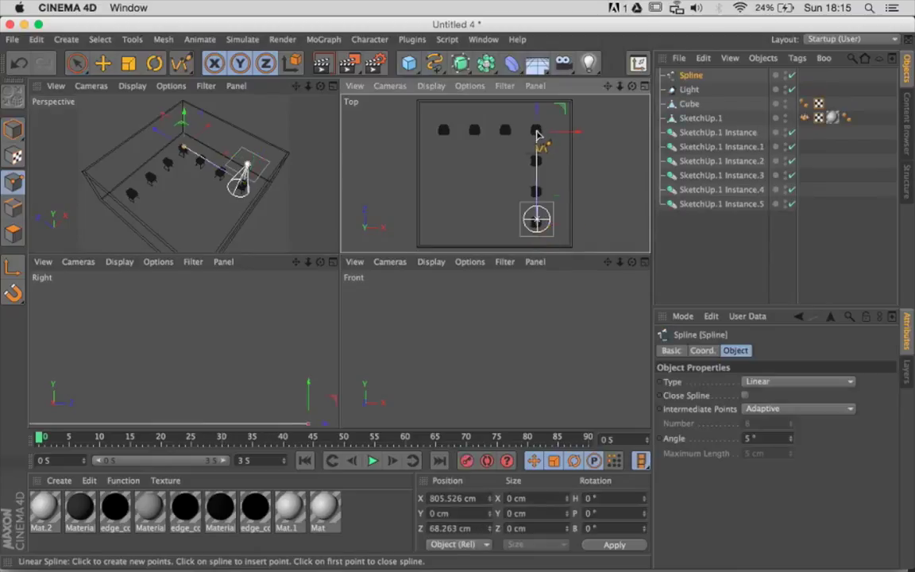
pyautogui.click(444, 135)
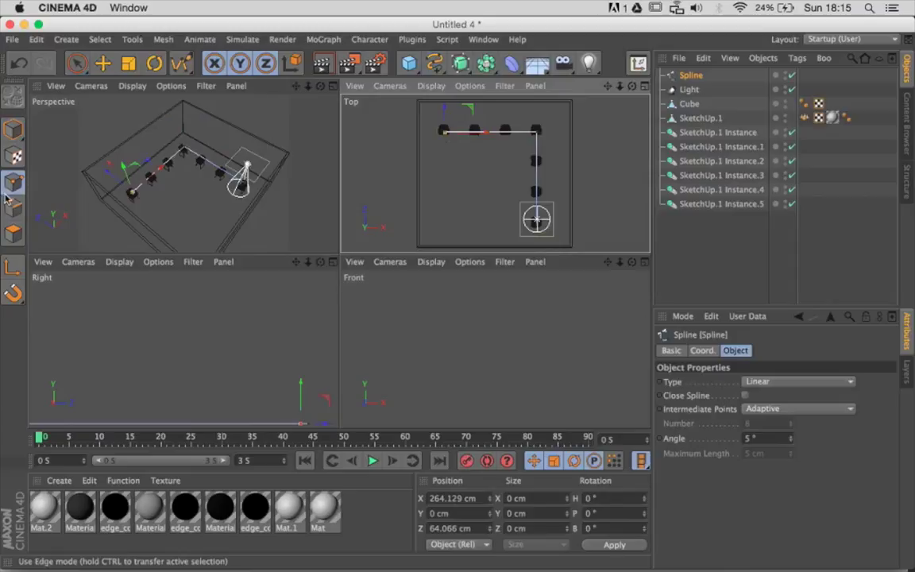
# Step: Finish the spline and box-select its corner and end points to align them with the chair rows
pyautogui.press('space')
pyautogui.middleClick(506, 149)
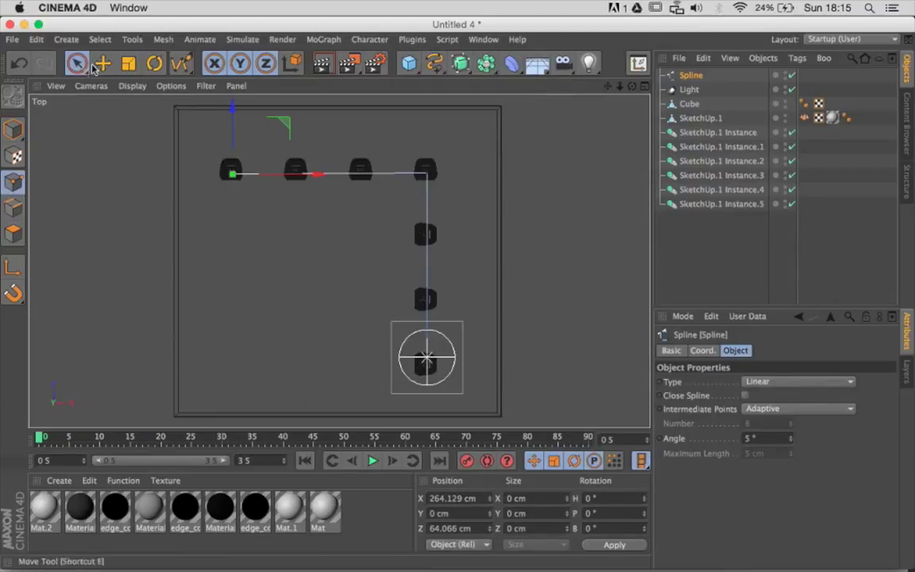
pyautogui.moveTo(76, 64); pyautogui.dragTo(132, 101)
pyautogui.click(132, 104)
pyautogui.moveTo(433, 195)
pyautogui.mouseDown()
pyautogui.moveTo(397, 135)
pyautogui.moveTo(426, 139)
pyautogui.mouseUp()
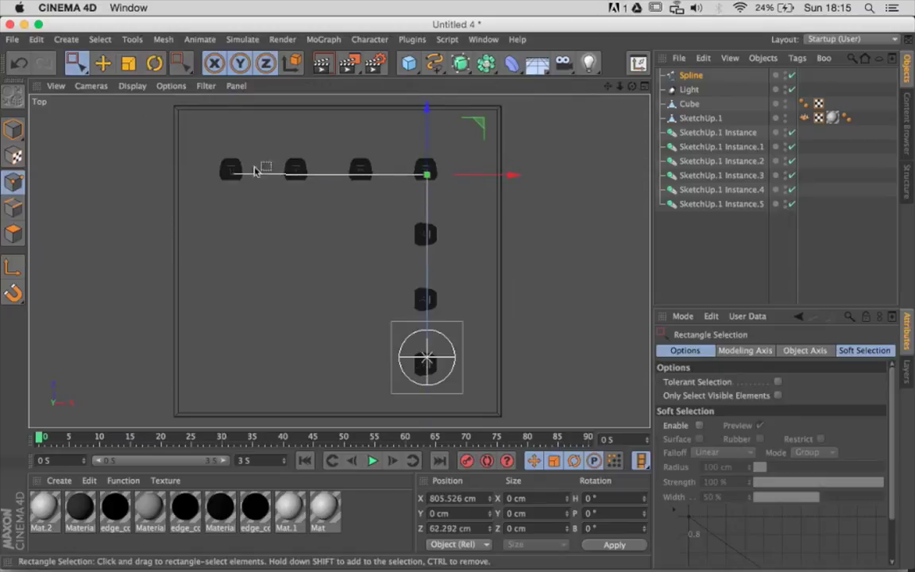
pyautogui.moveTo(208, 155); pyautogui.dragTo(243, 183)
pyautogui.moveTo(233, 147)
pyautogui.mouseDown()
pyautogui.moveTo(235, 135)
pyautogui.moveTo(221, 137)
pyautogui.moveTo(526, 249)
pyautogui.mouseUp()
pyautogui.moveTo(330, 126); pyautogui.dragTo(330, 121)
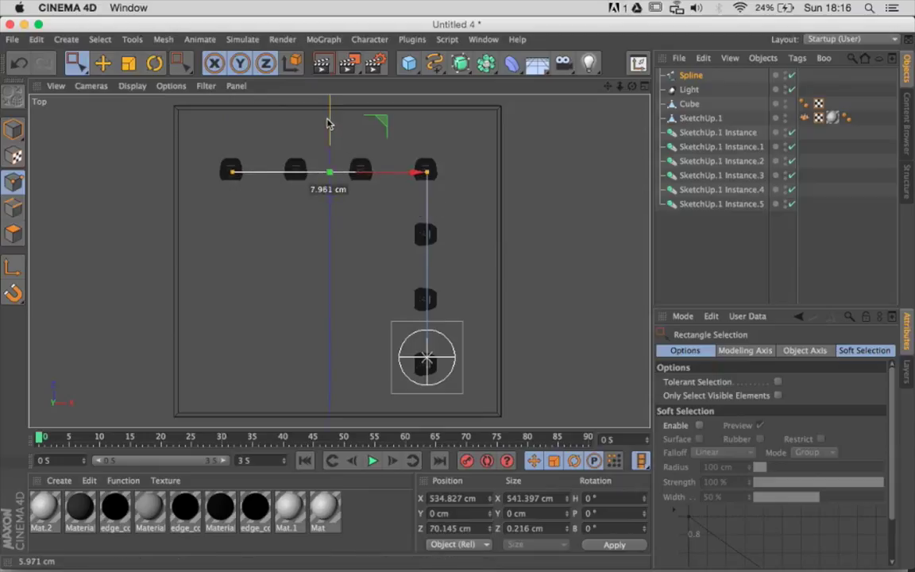
pyautogui.click(12, 129)
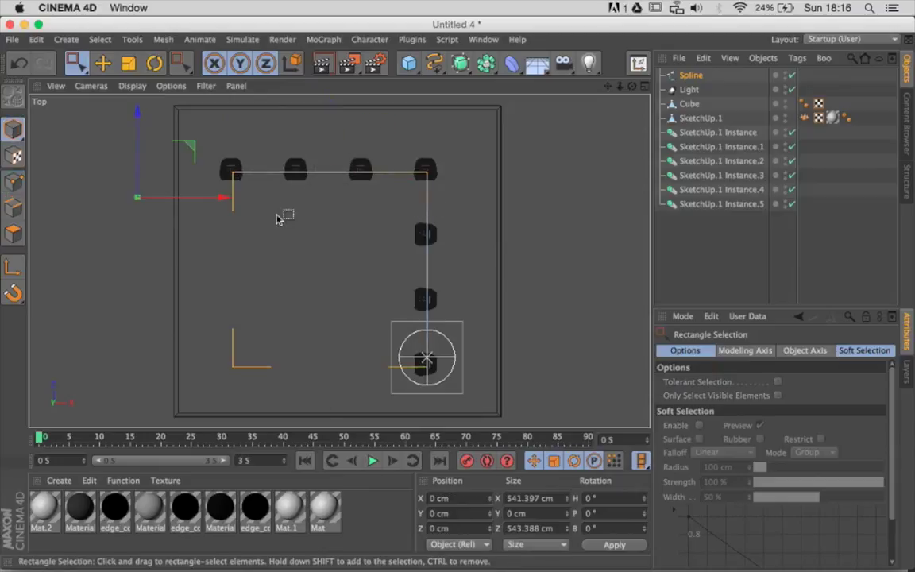
# Step: Raise the spline in the Front view to the spotlight's height, about 186 cm
pyautogui.scroll(-2, 286, 231)
pyautogui.press('F4')
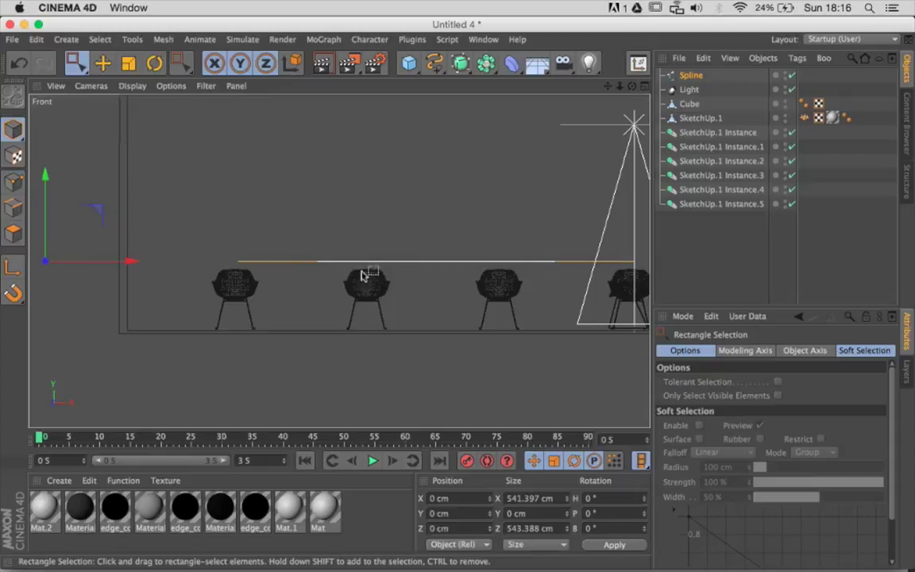
pyautogui.scroll(-2, 435, 286)
pyautogui.scroll(-2, 435, 286)
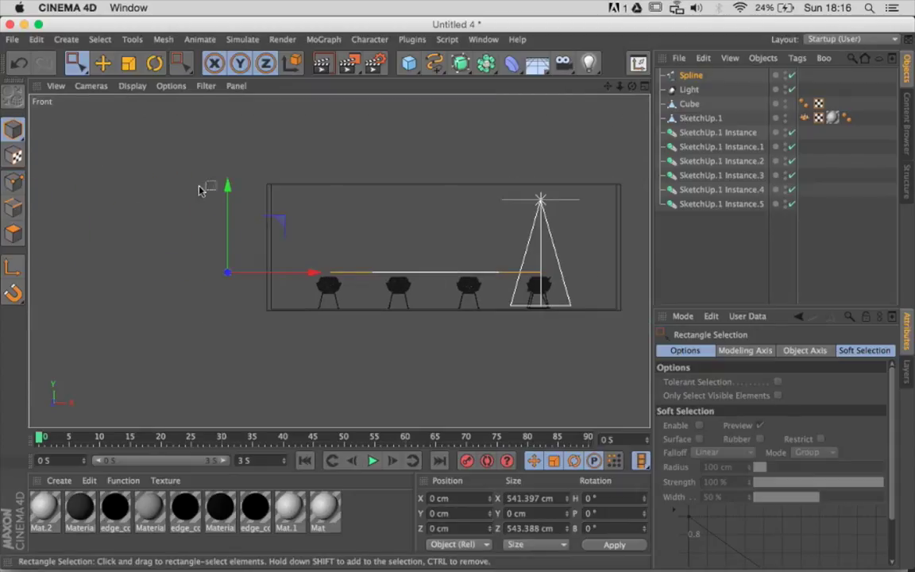
pyautogui.moveTo(228, 213); pyautogui.dragTo(245, 144)
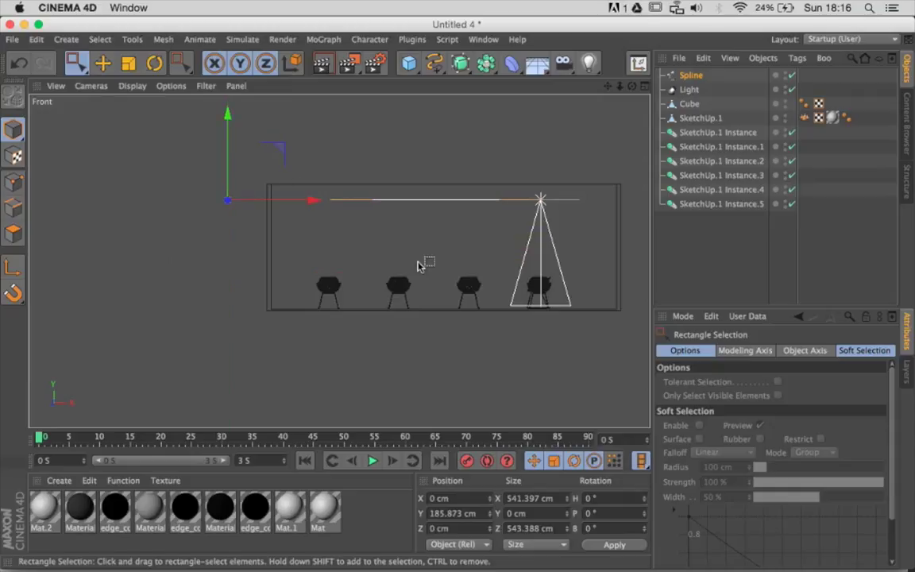
pyautogui.press('F1')
pyautogui.scroll(-3, 413, 262)
pyautogui.scroll(-3, 433, 278)
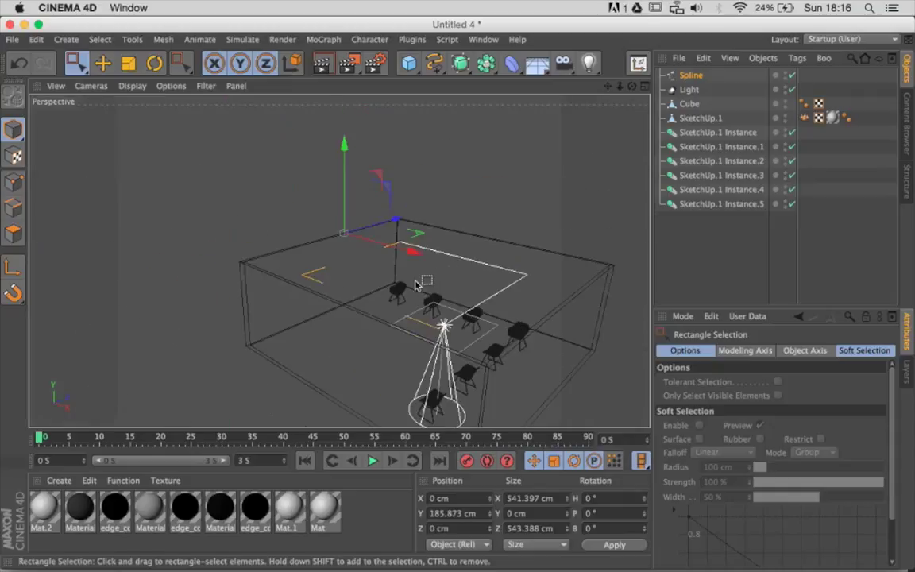
pyautogui.scroll(-3, 433, 294)
pyautogui.keyDown('alt'); pyautogui.moveTo(429, 296); pyautogui.dragTo(633, 379); pyautogui.keyUp('alt')
pyautogui.moveTo(515, 311)
pyautogui.keyDown('alt'); pyautogui.mouseDown()
pyautogui.moveTo(306, 260)
pyautogui.moveTo(394, 255)
pyautogui.mouseUp(); pyautogui.keyUp('alt')
pyautogui.scroll(3, 305, 262)
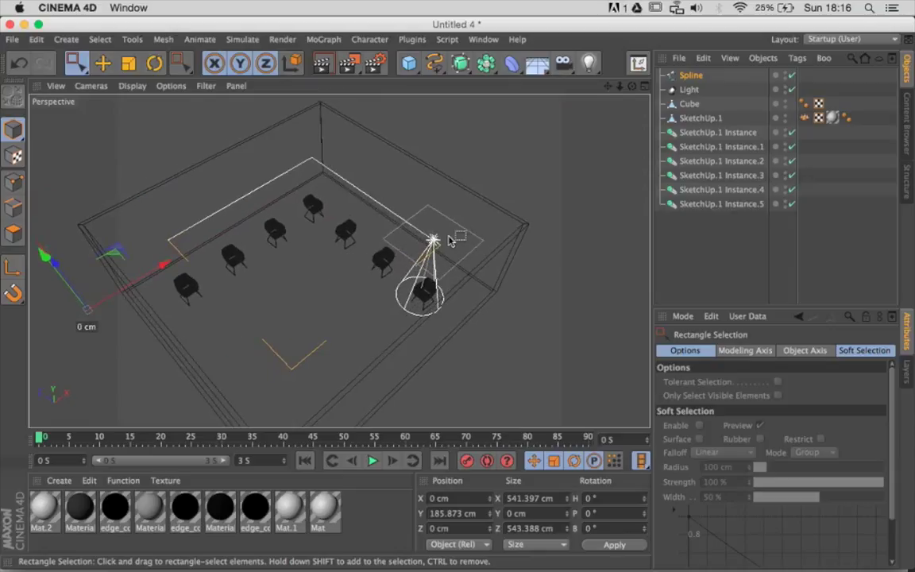
# Step: Give the Light object a CINEMA 4D Align to Spline tag
pyautogui.click(688, 90)
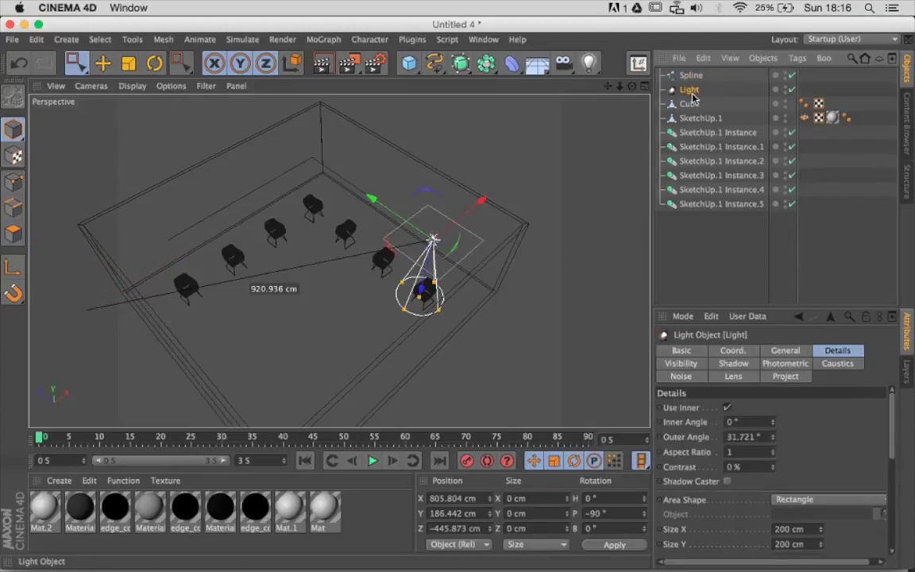
pyautogui.click(797, 58)
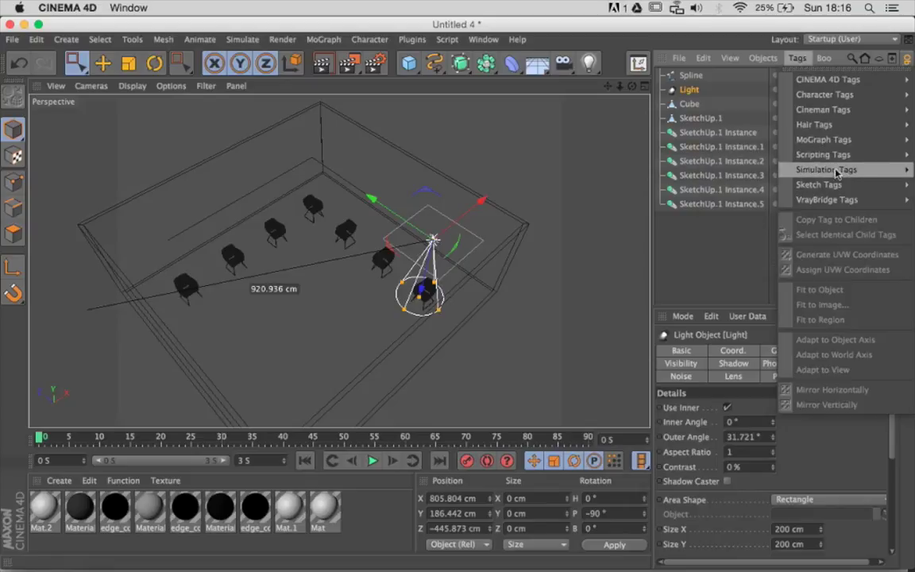
pyautogui.moveTo(843, 80)
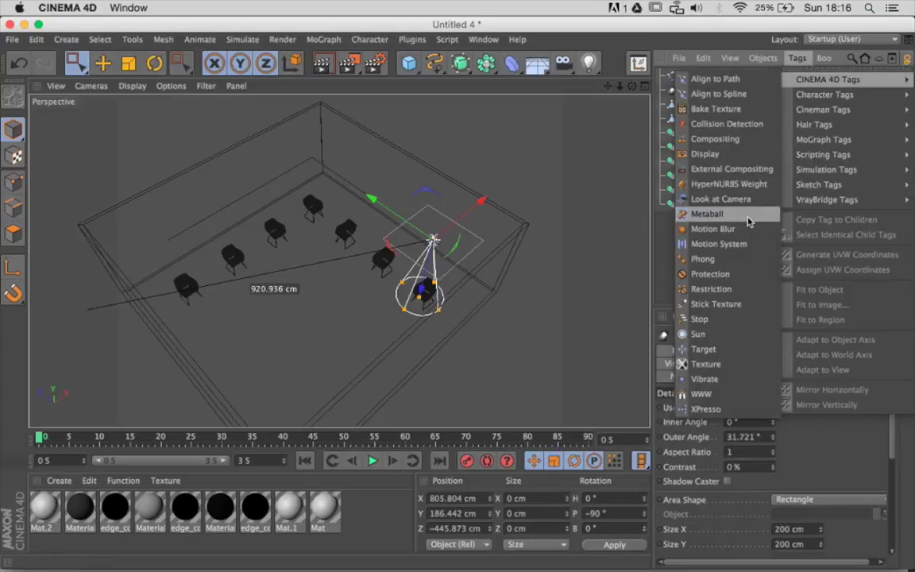
pyautogui.click(719, 93)
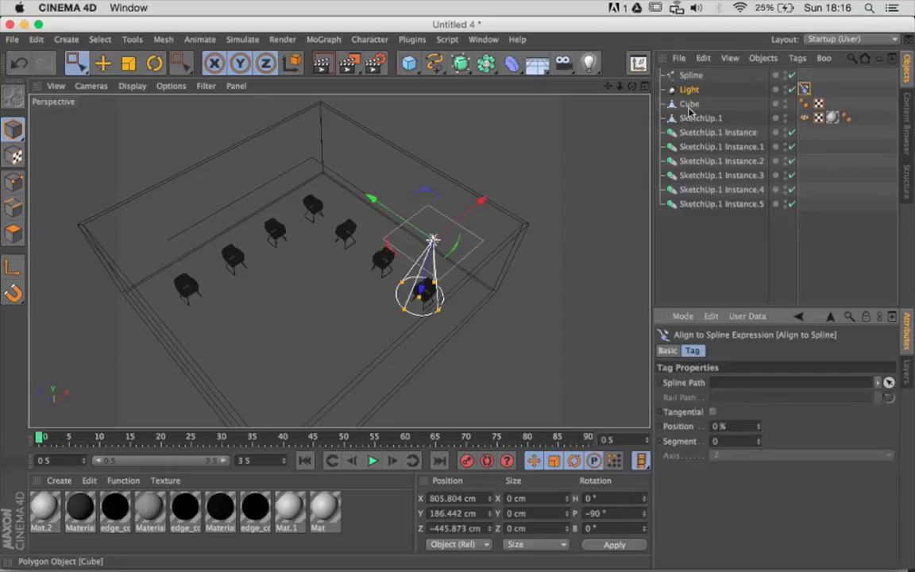
pyautogui.click(690, 76)
pyautogui.click(690, 89)
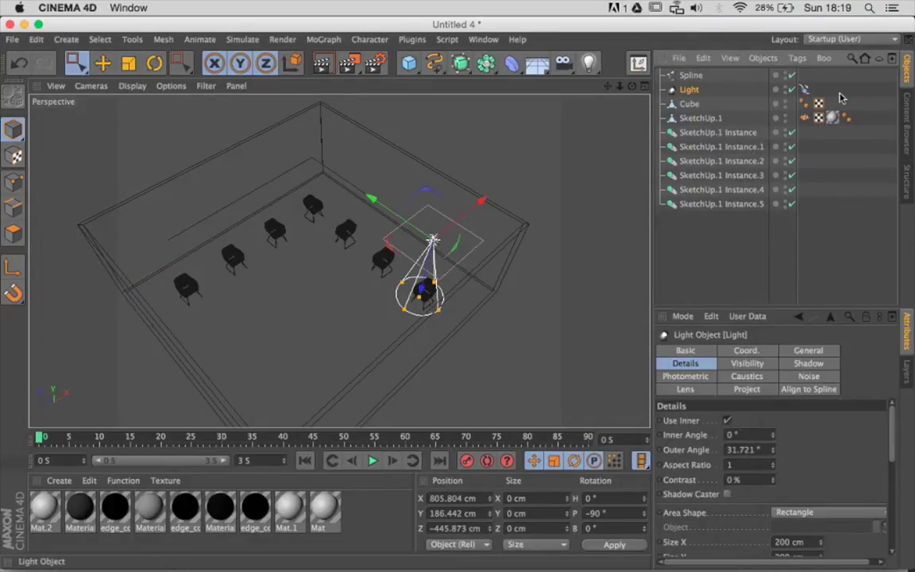
# Step: Put the Spline into the Align to Spline tag's Spline Path field
pyautogui.click(804, 89)
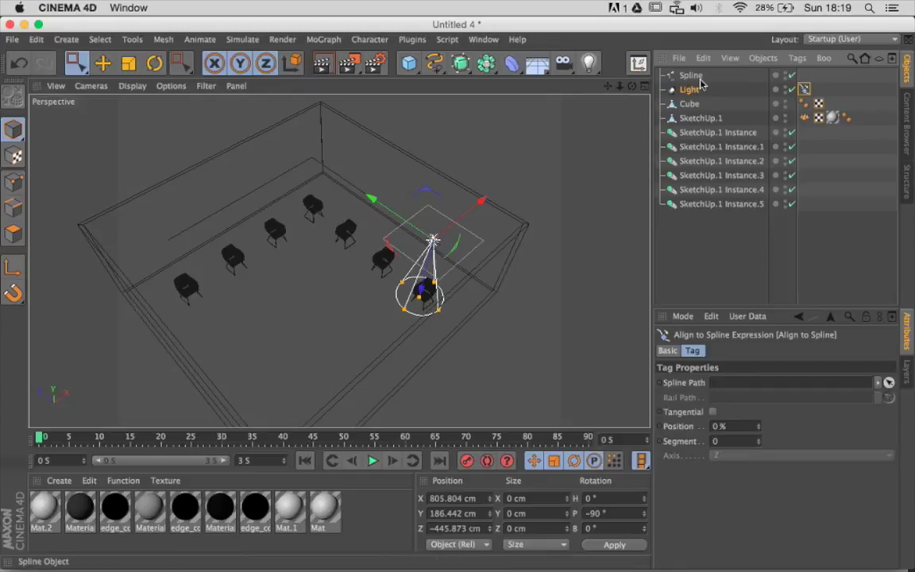
pyautogui.moveTo(702, 84)
pyautogui.mouseDown()
pyautogui.moveTo(724, 401)
pyautogui.moveTo(724, 384)
pyautogui.mouseUp()
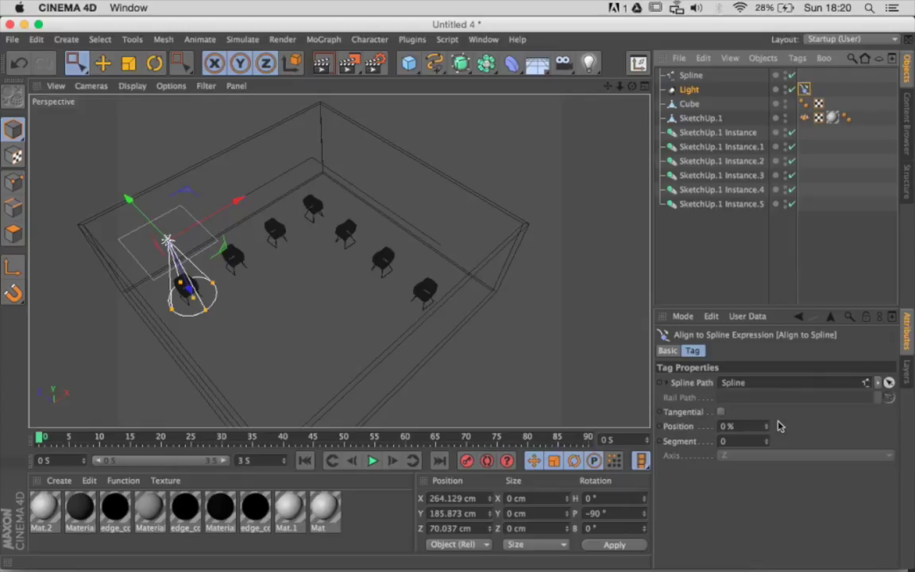
# Step: Set the Align to Spline Position to 100% and orbit to see the lit chair
pyautogui.moveTo(767, 426); pyautogui.dragTo(846, 427)
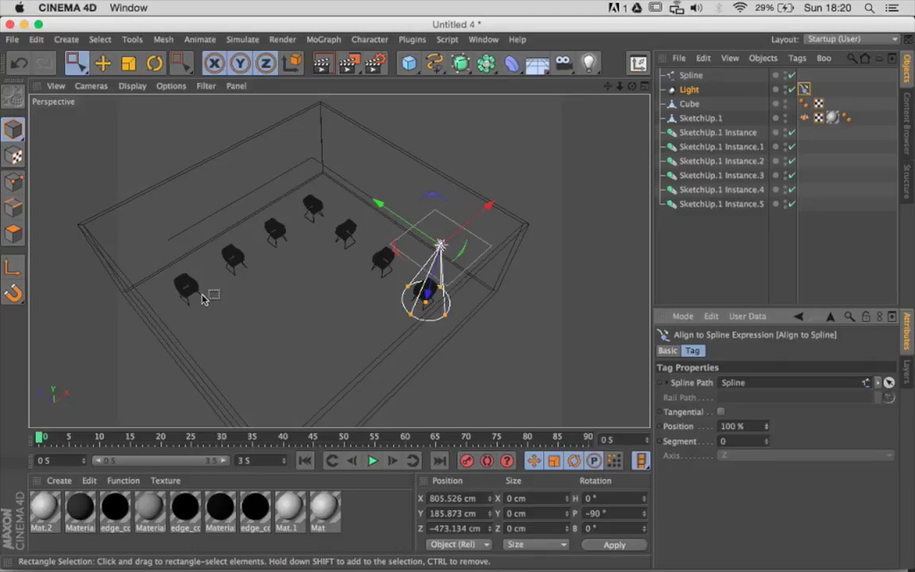
pyautogui.keyDown('alt'); pyautogui.moveTo(368, 245); pyautogui.dragTo(498, 245); pyautogui.keyUp('alt')
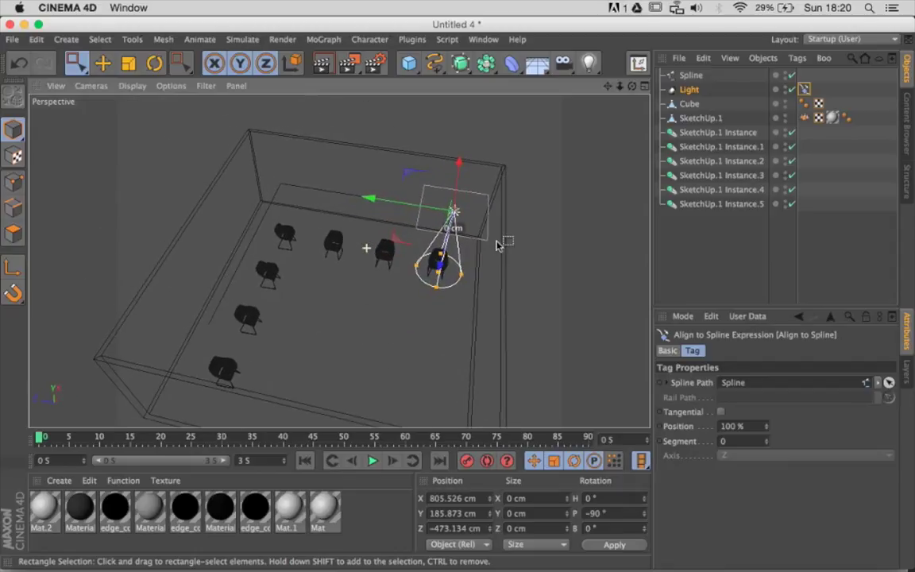
# Step: Open the Arrange Objects Duplicate tool for the original Light
pyautogui.click(691, 90)
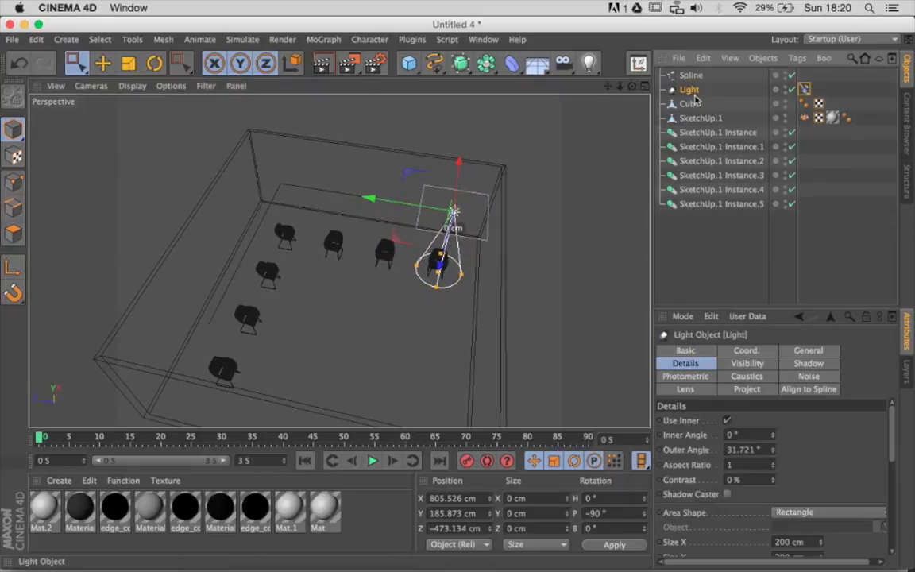
pyautogui.click(132, 40)
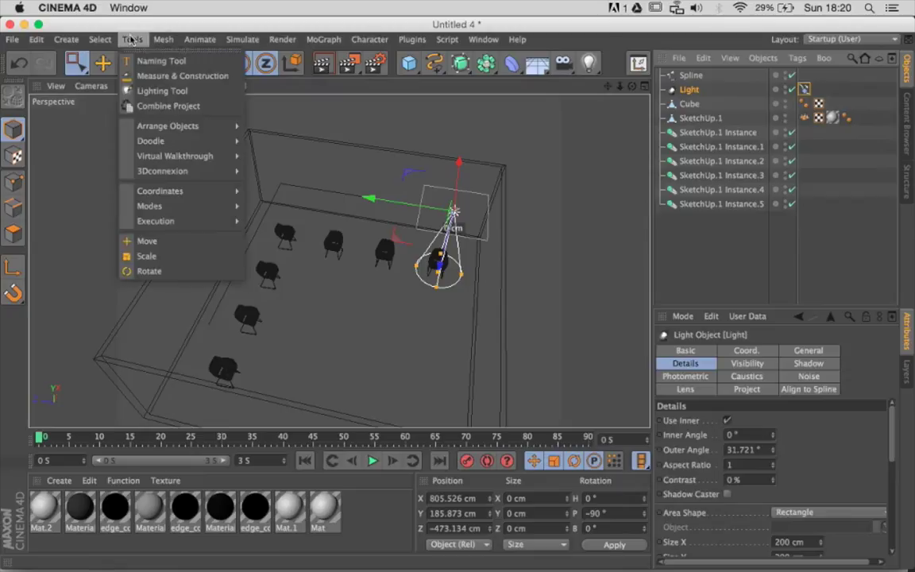
pyautogui.moveTo(167, 126)
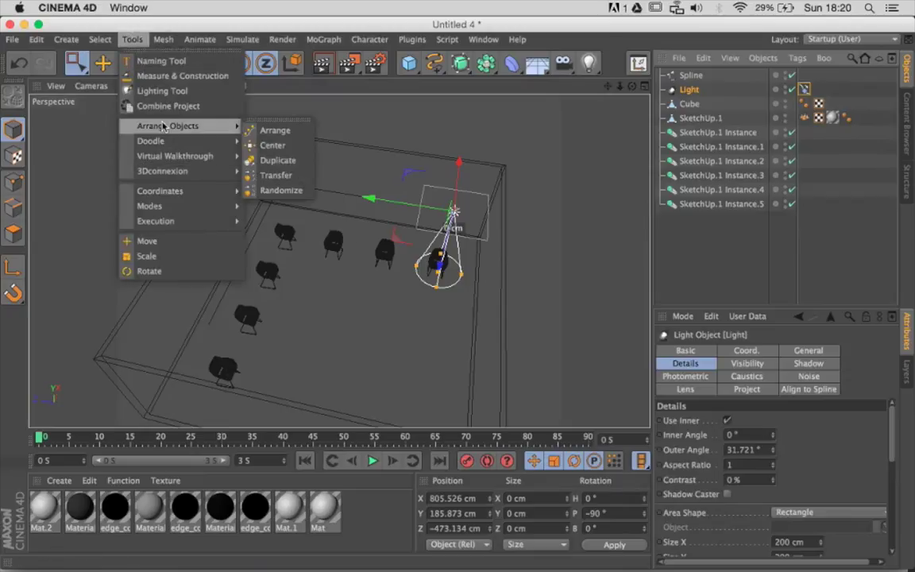
pyautogui.click(292, 161)
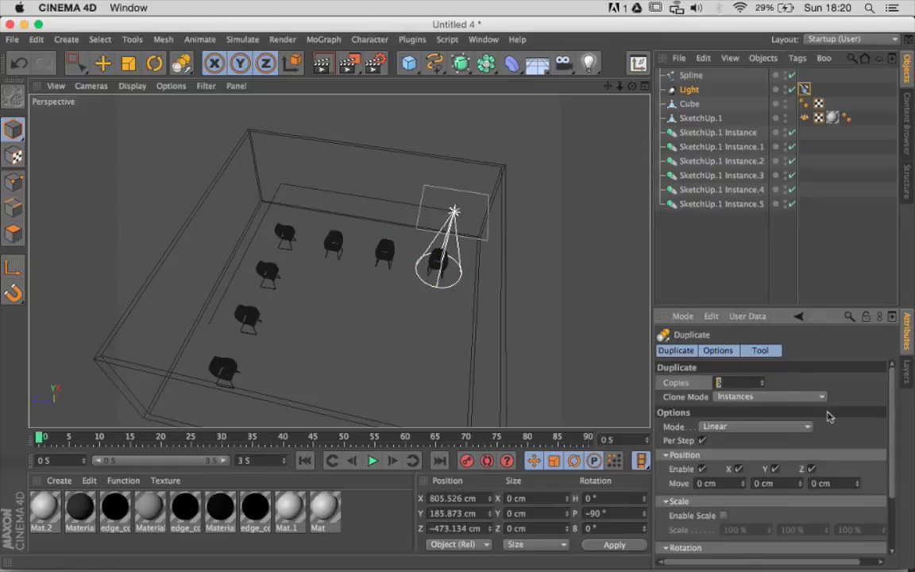
# Step: Apply Duplicate with 6 copies in Instances clone mode
pyautogui.scroll(-1, 891, 420)
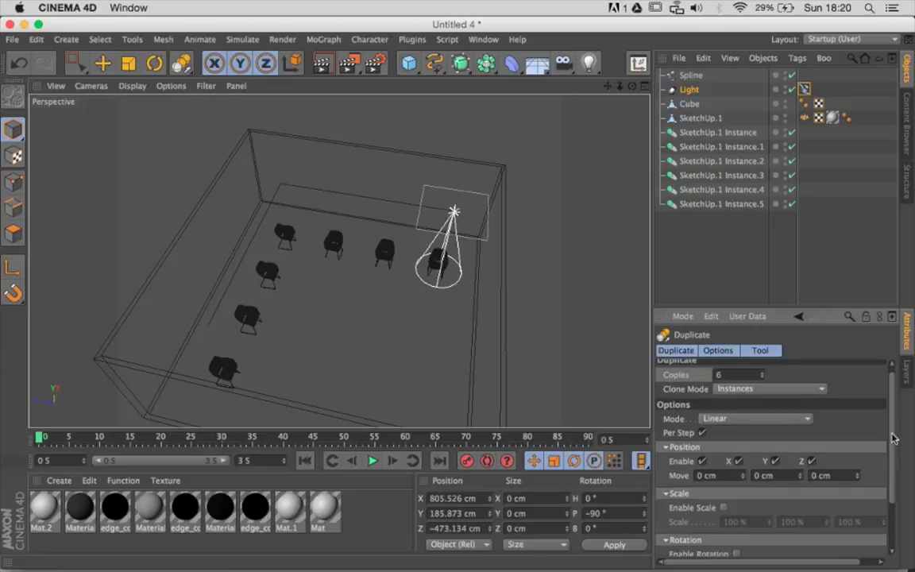
pyautogui.scroll(-1, 891, 437)
pyautogui.scroll(-4, 886, 445)
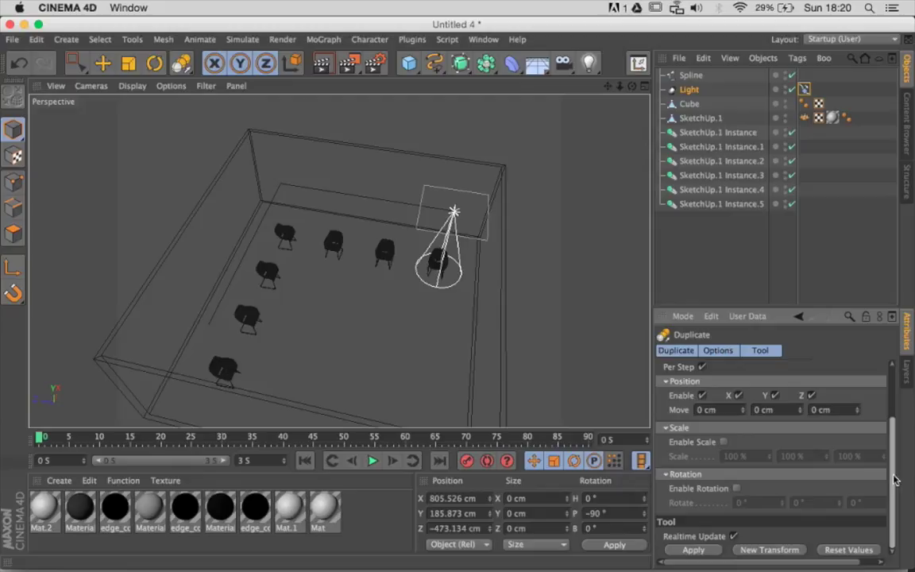
pyautogui.scroll(5, 893, 415)
pyautogui.scroll(-5, 895, 477)
pyautogui.click(695, 549)
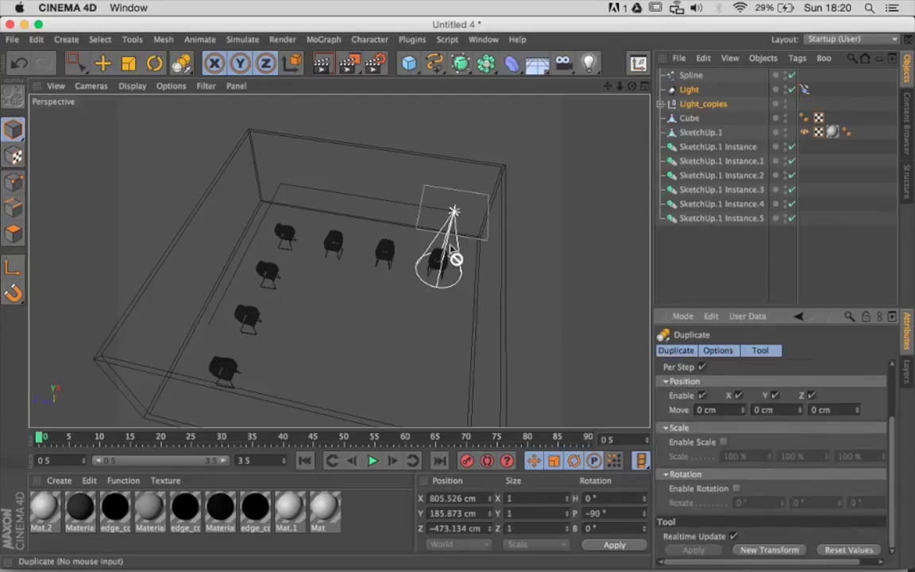
# Step: Move Light.0–Light.5 out of Light_copies and delete the empty null
pyautogui.click(723, 91)
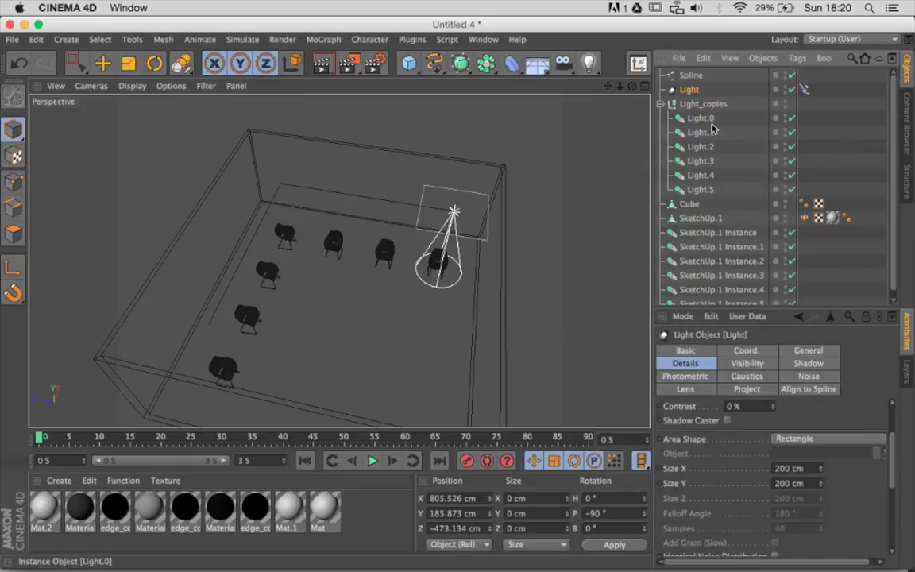
pyautogui.click(704, 120)
pyautogui.keyDown('shift'); pyautogui.click(701, 189); pyautogui.keyUp('shift')
pyautogui.moveTo(702, 132); pyautogui.dragTo(699, 101)
pyautogui.click(696, 192)
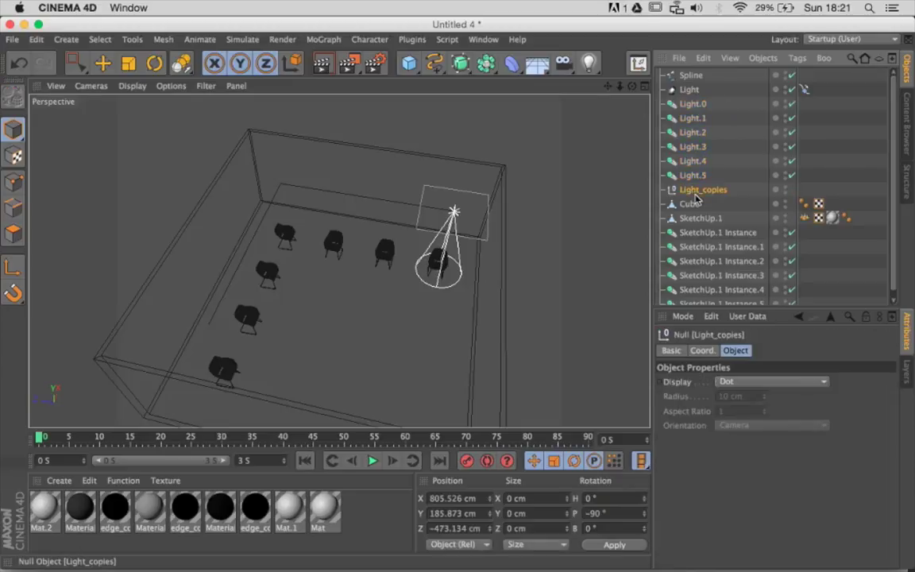
pyautogui.press('Delete')
# Step: Reselect all six light copies, Light.0 through Light.5
pyautogui.click(696, 105)
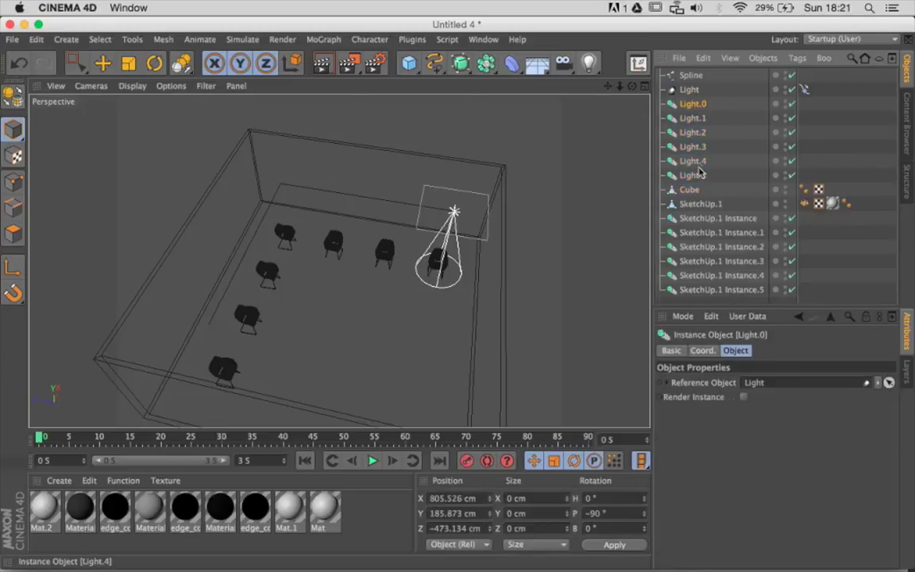
pyautogui.keyDown('shift'); pyautogui.click(697, 177); pyautogui.keyUp('shift')
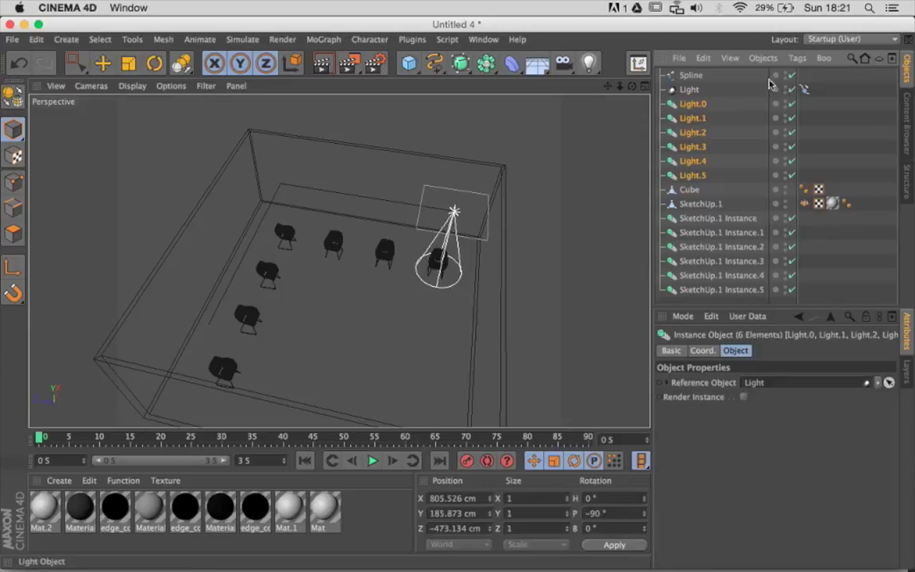
pyautogui.click(797, 58)
pyautogui.moveTo(828, 79)
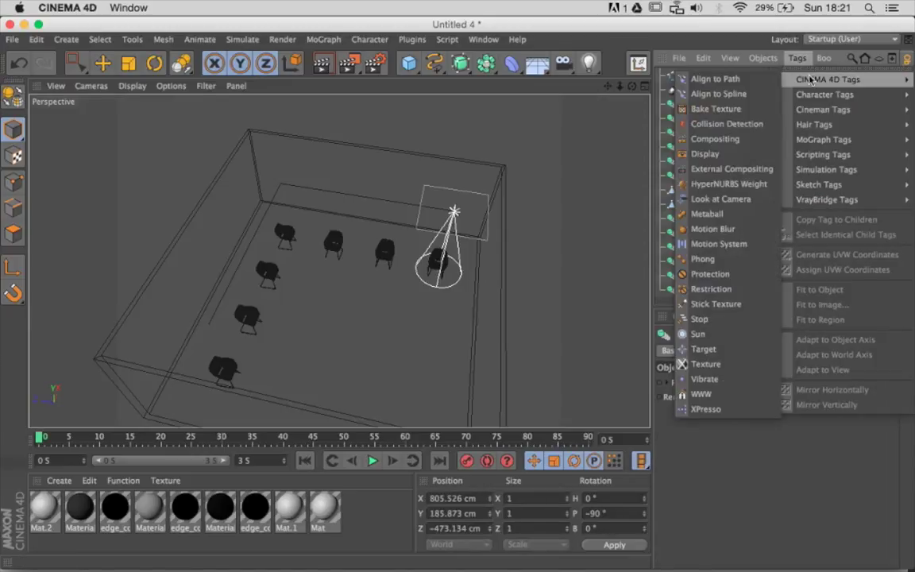
# Step: Tag the six copies with Align to Spline on the Spline path, all at Position 100%
pyautogui.click(720, 93)
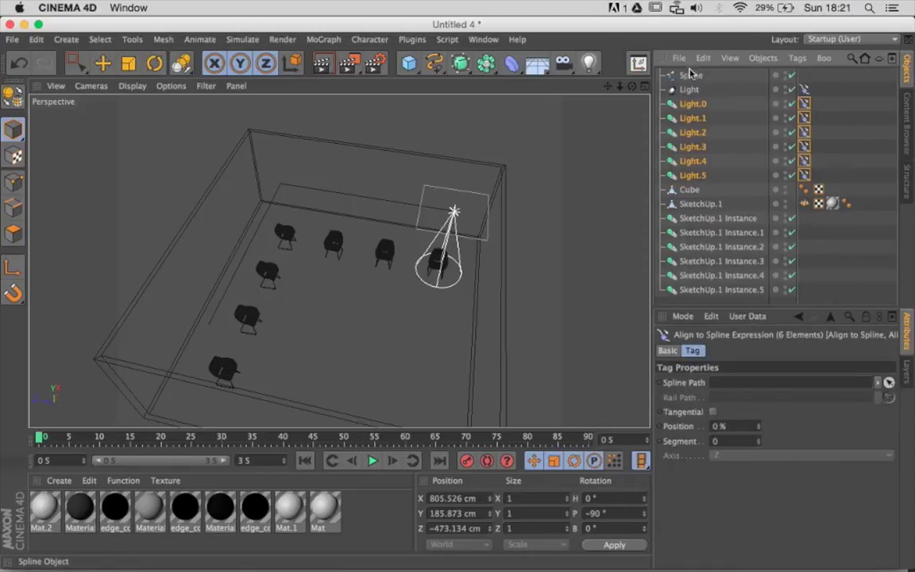
pyautogui.moveTo(691, 74); pyautogui.dragTo(782, 390)
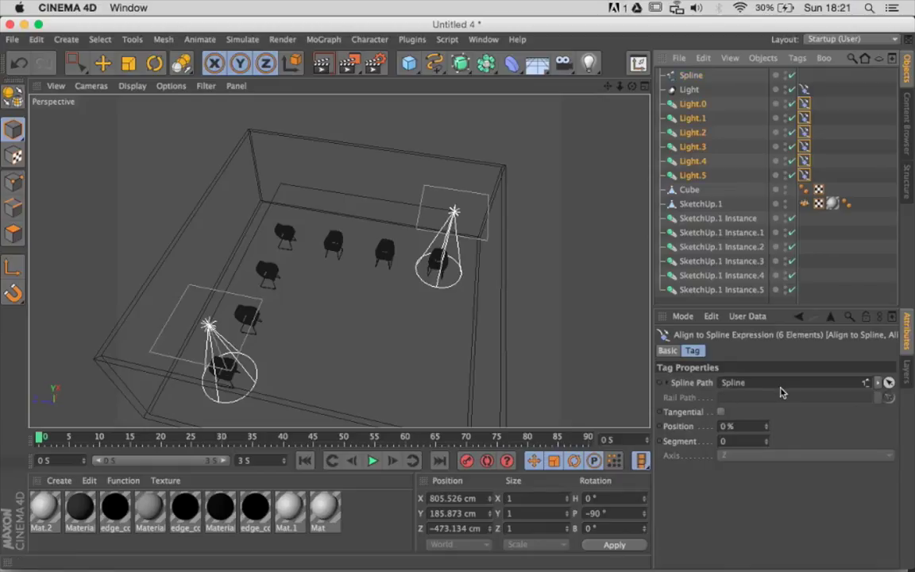
pyautogui.click(805, 175)
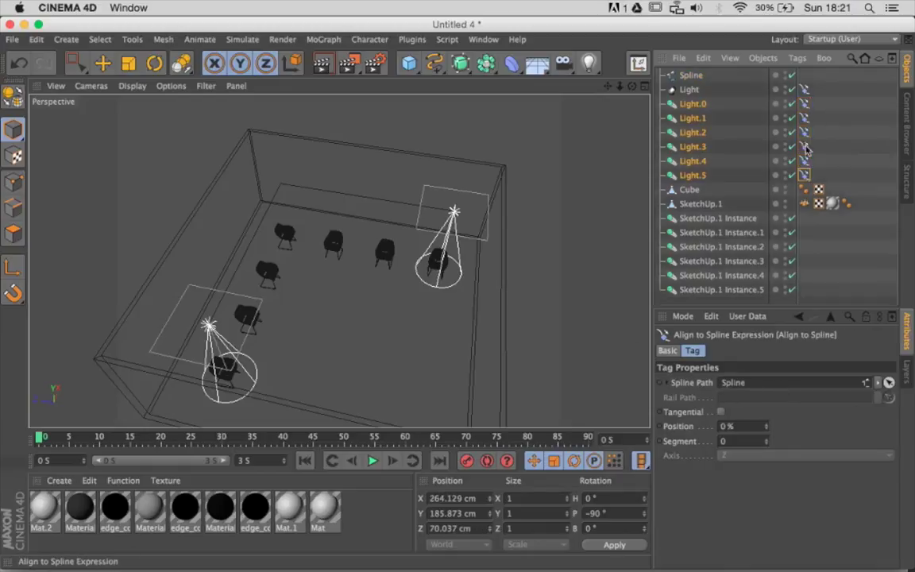
pyautogui.keyDown('shift'); pyautogui.click(805, 104); pyautogui.keyUp('shift')
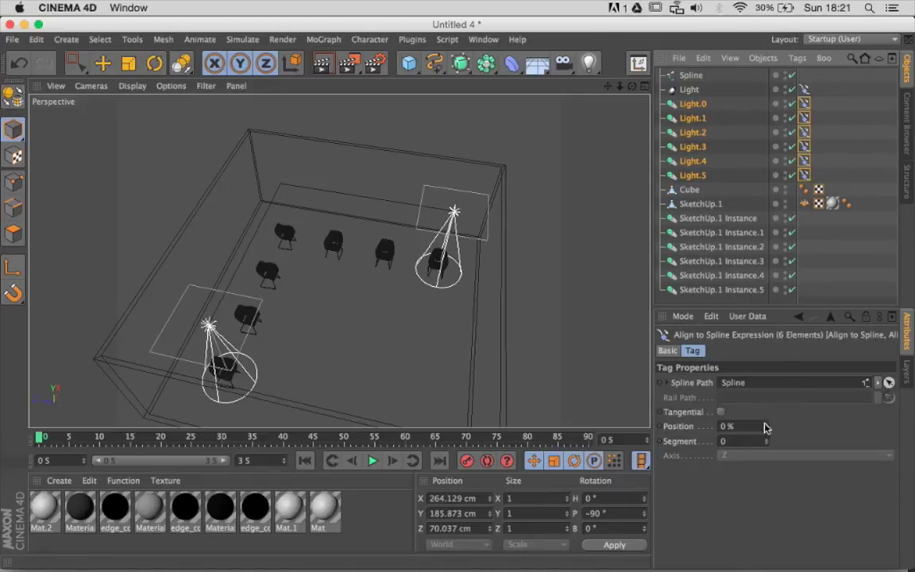
pyautogui.moveTo(765, 428); pyautogui.dragTo(842, 428)
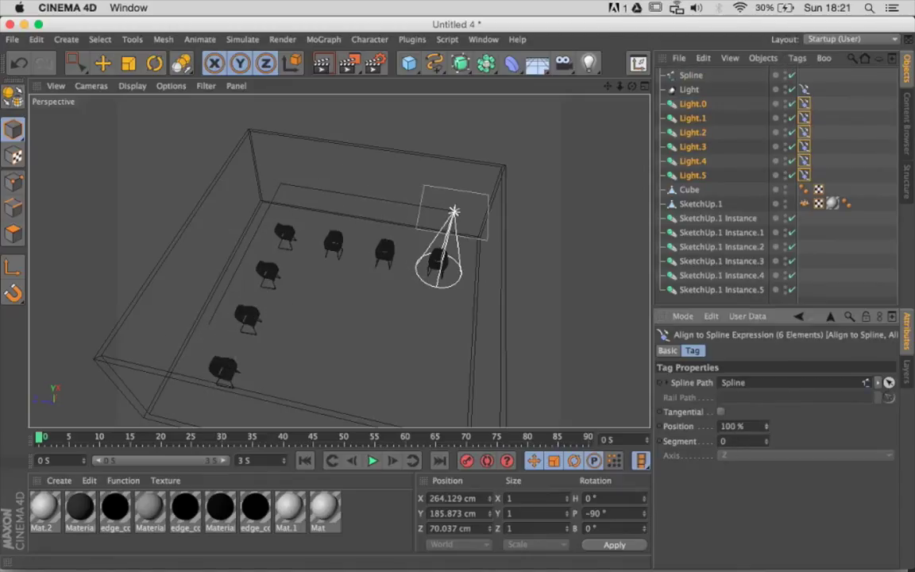
# Step: Lower the Align to Spline Position of Light.0, Light.1 and Light.2 to place each over a chair
pyautogui.click(693, 118)
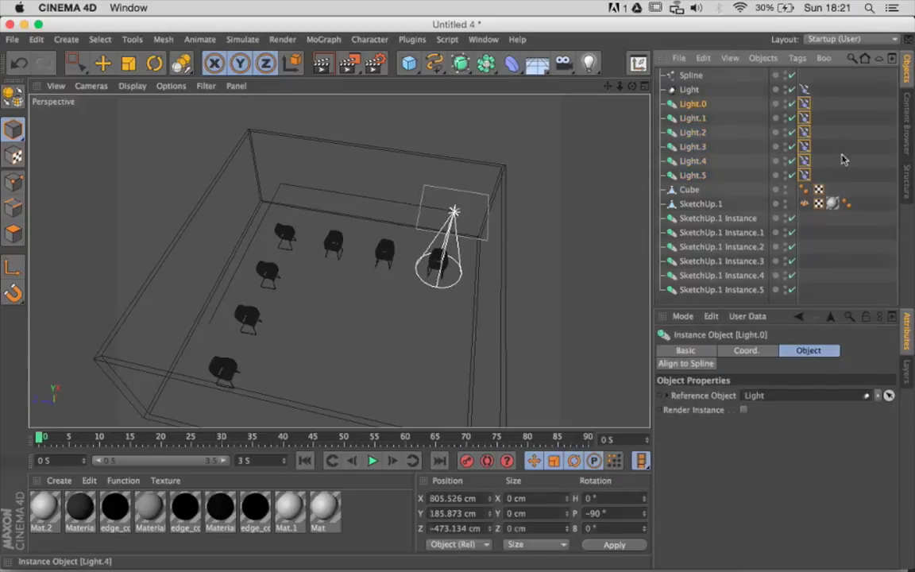
pyautogui.click(804, 103)
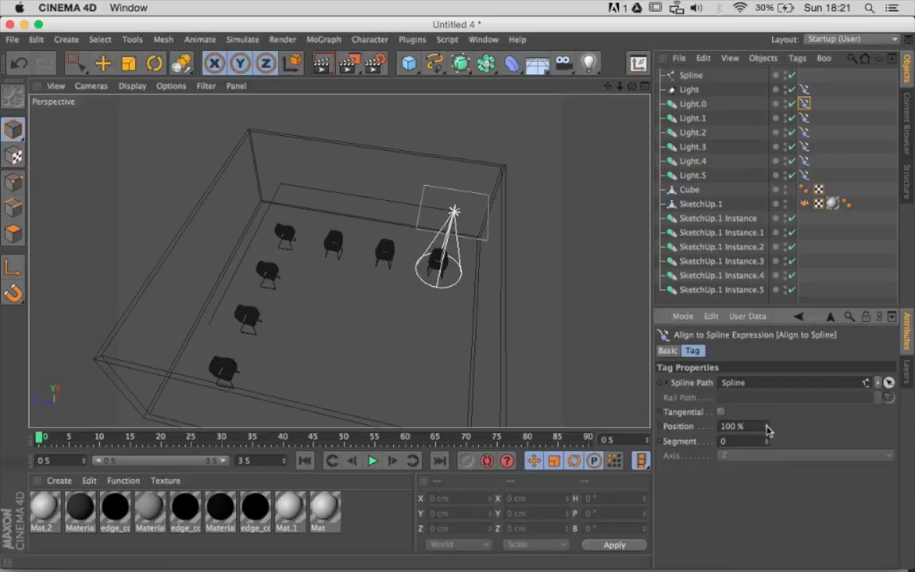
pyautogui.moveTo(767, 428); pyautogui.dragTo(739, 428)
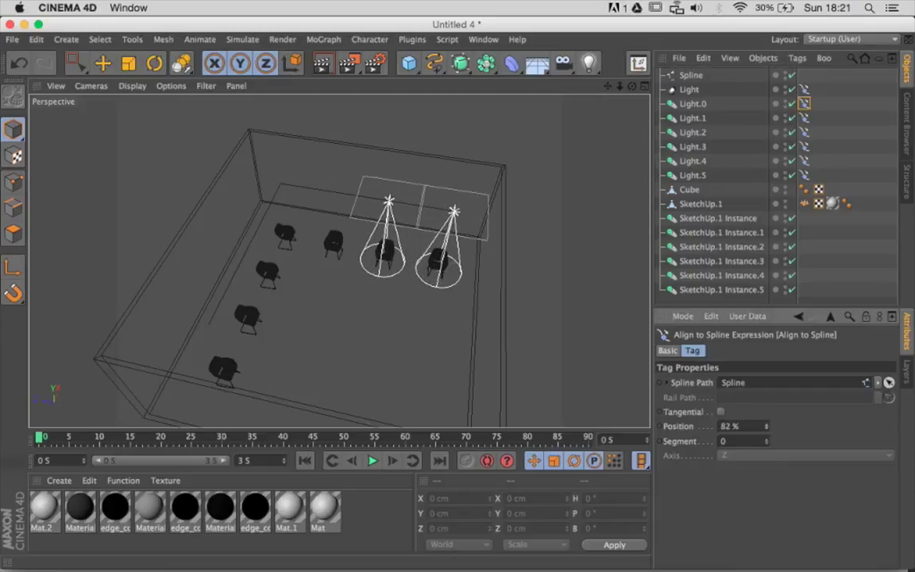
pyautogui.click(804, 118)
pyautogui.moveTo(767, 428); pyautogui.dragTo(719, 428)
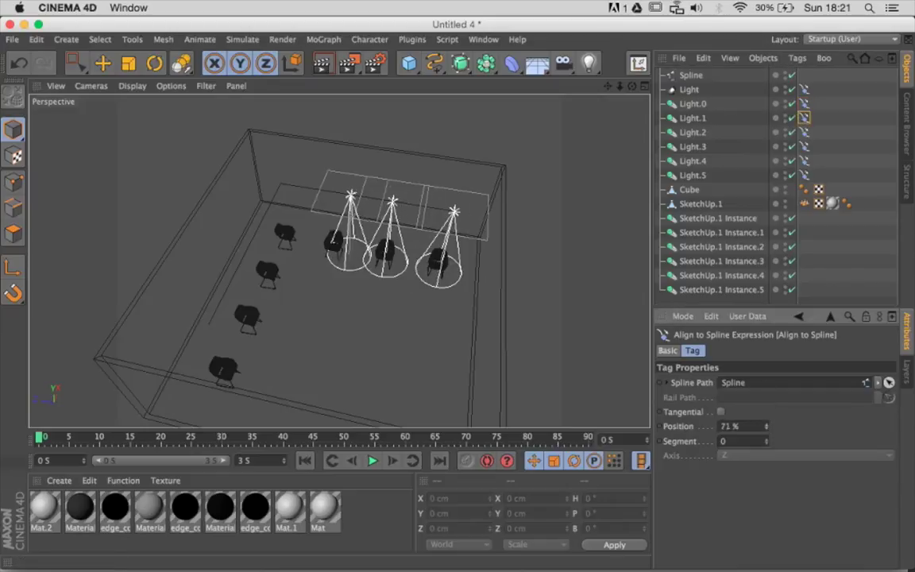
pyautogui.click(804, 133)
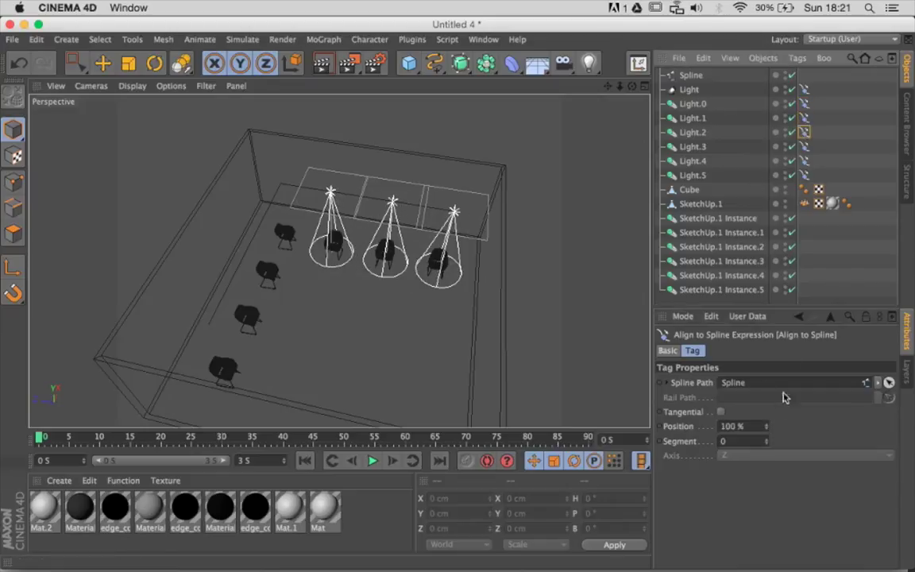
pyautogui.moveTo(765, 429); pyautogui.dragTo(764, 417)
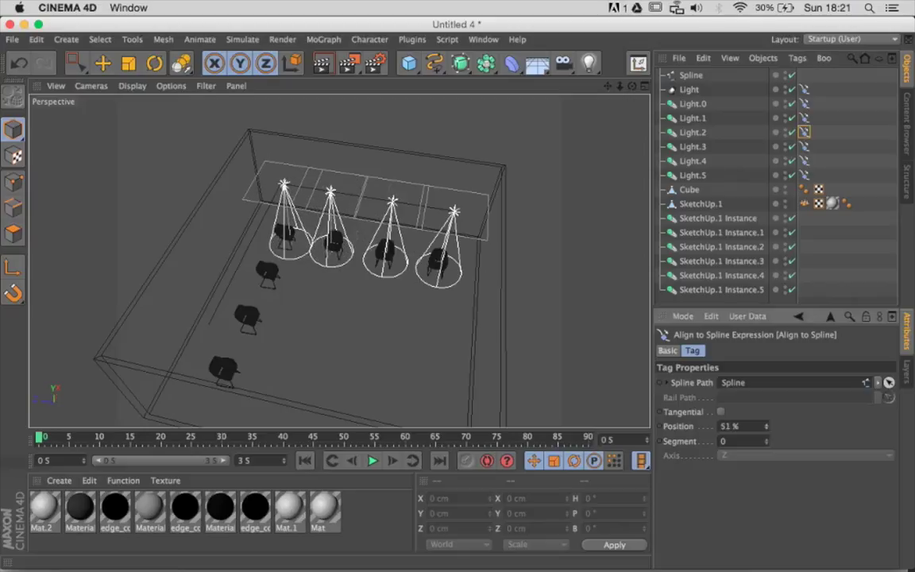
# Step: Lower Light.3, Light.4 and Light.5's Positions, fine-tuning Light.5 over the front chair
pyautogui.click(804, 147)
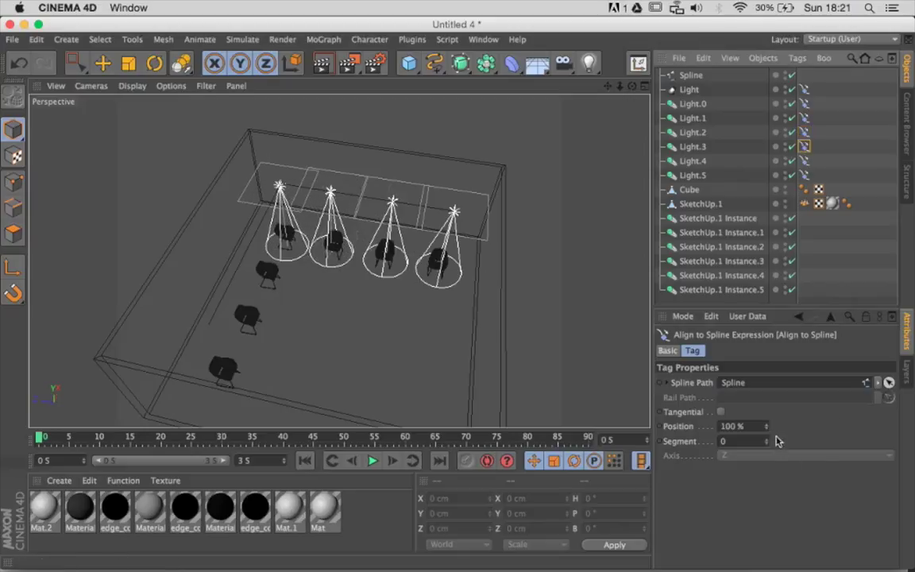
pyautogui.moveTo(767, 433); pyautogui.dragTo(766, 445)
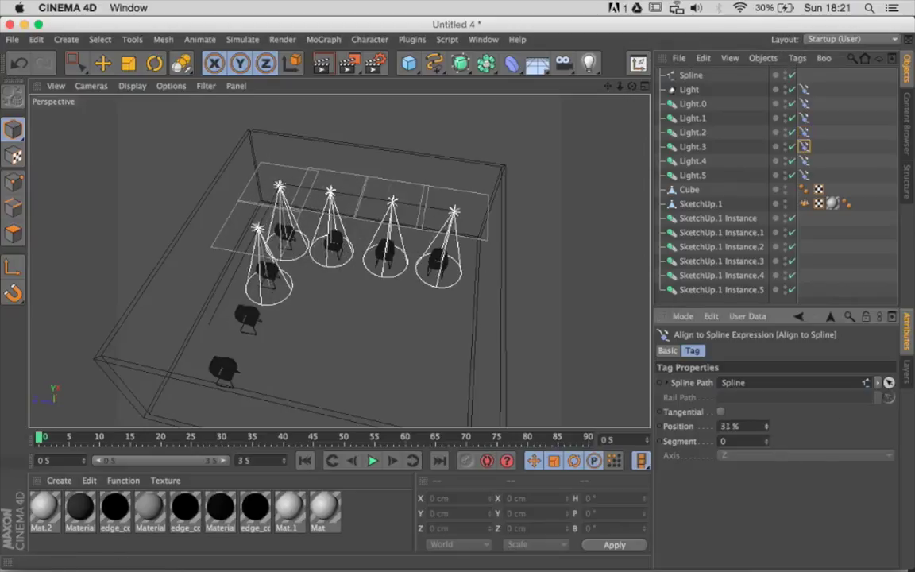
pyautogui.click(804, 160)
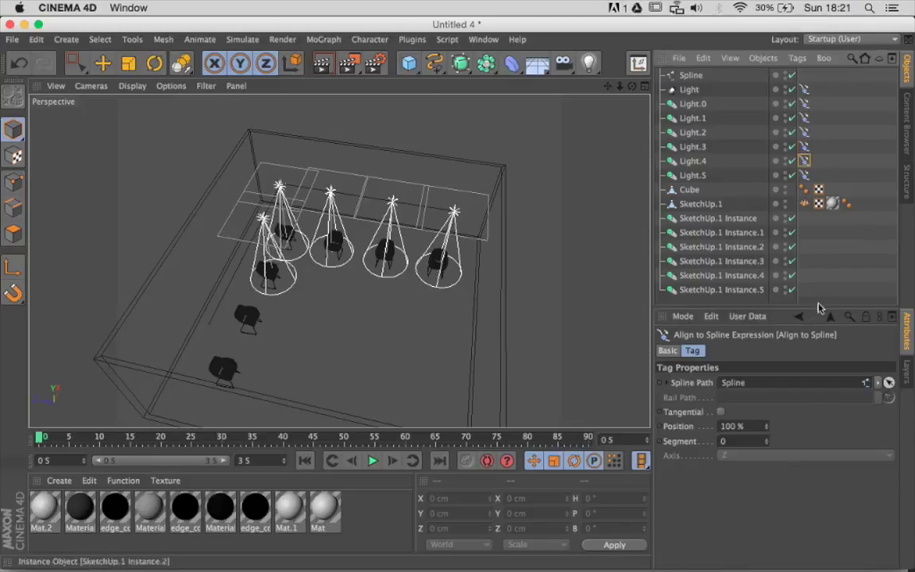
pyautogui.moveTo(769, 433); pyautogui.dragTo(767, 445)
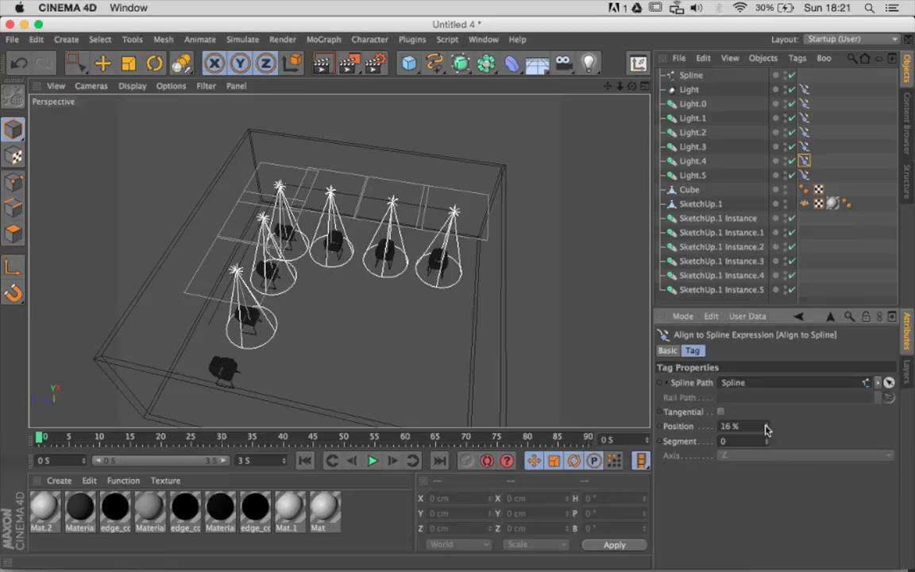
pyautogui.click(804, 175)
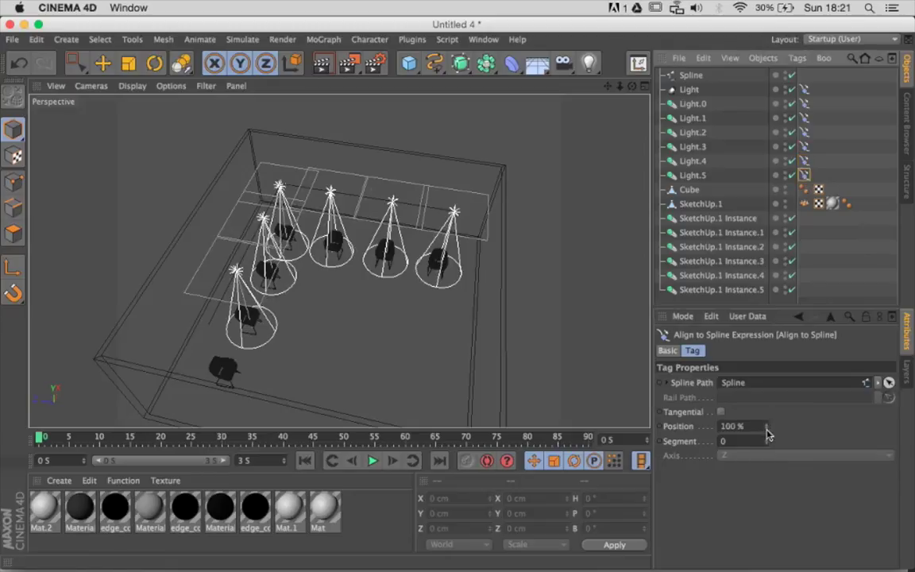
pyautogui.moveTo(768, 434); pyautogui.dragTo(768, 447)
pyautogui.moveTo(339, 261)
pyautogui.keyDown('alt'); pyautogui.mouseDown()
pyautogui.moveTo(397, 261)
pyautogui.moveTo(413, 247)
pyautogui.mouseUp(); pyautogui.keyUp('alt')
# Step: Check a render, slide Light.5 to the spline's start, and re-render the lit chairs
pyautogui.click(348, 63)
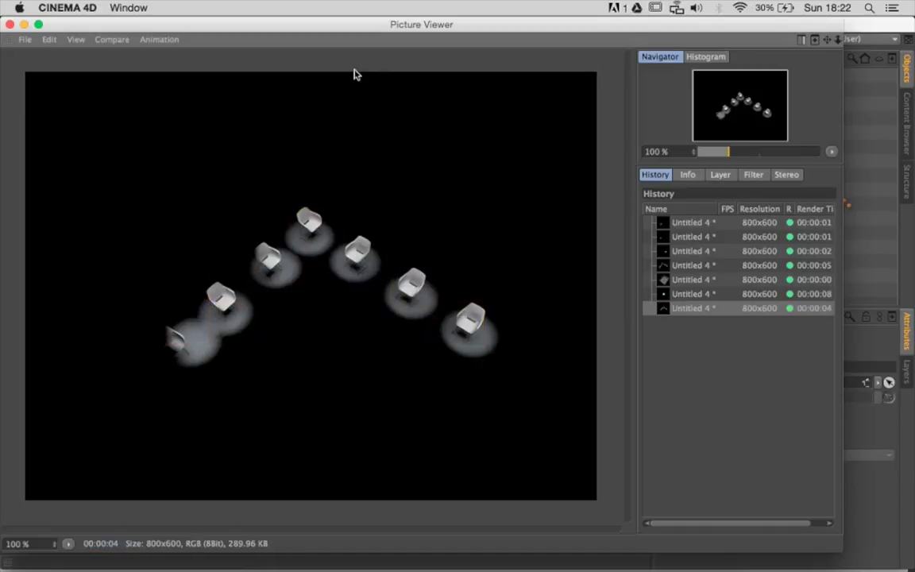
pyautogui.click(8, 23)
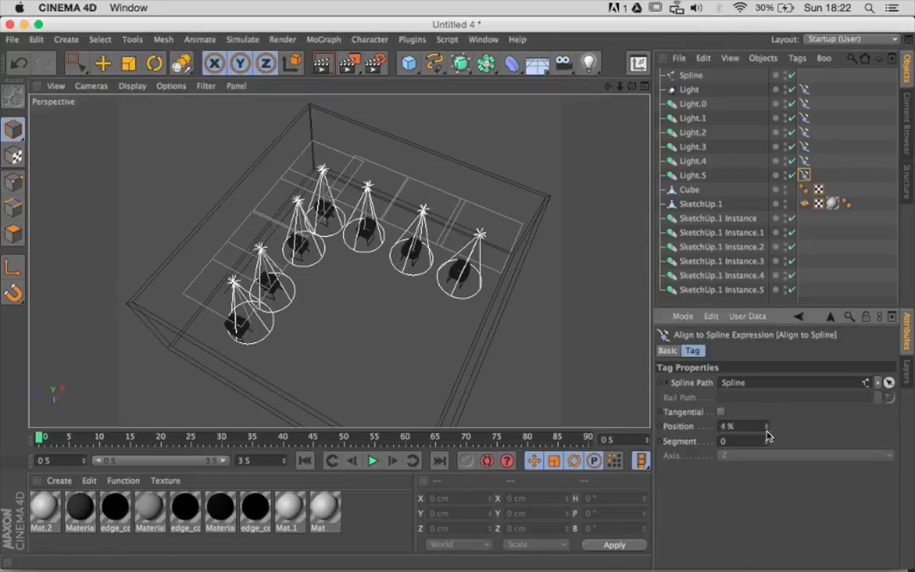
pyautogui.moveTo(768, 433); pyautogui.dragTo(768, 445)
pyautogui.click(355, 70)
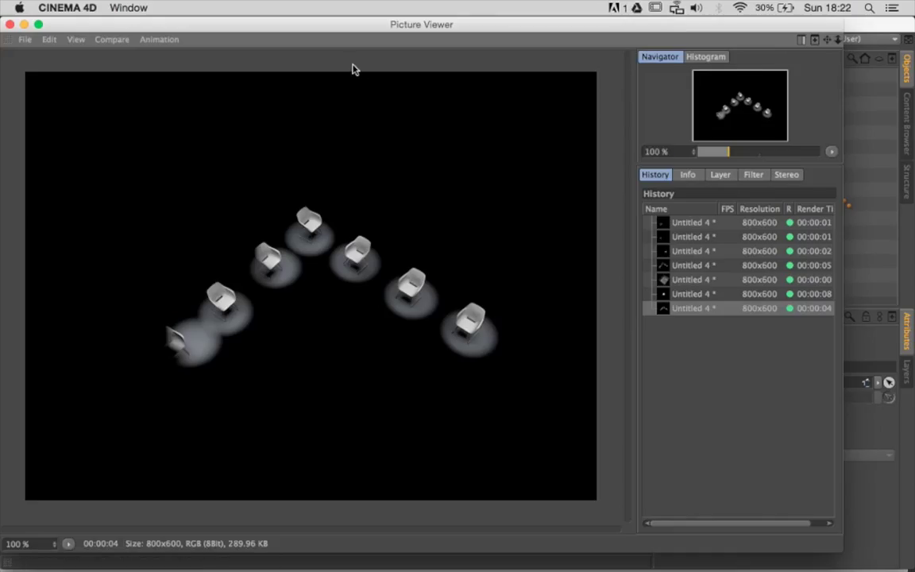